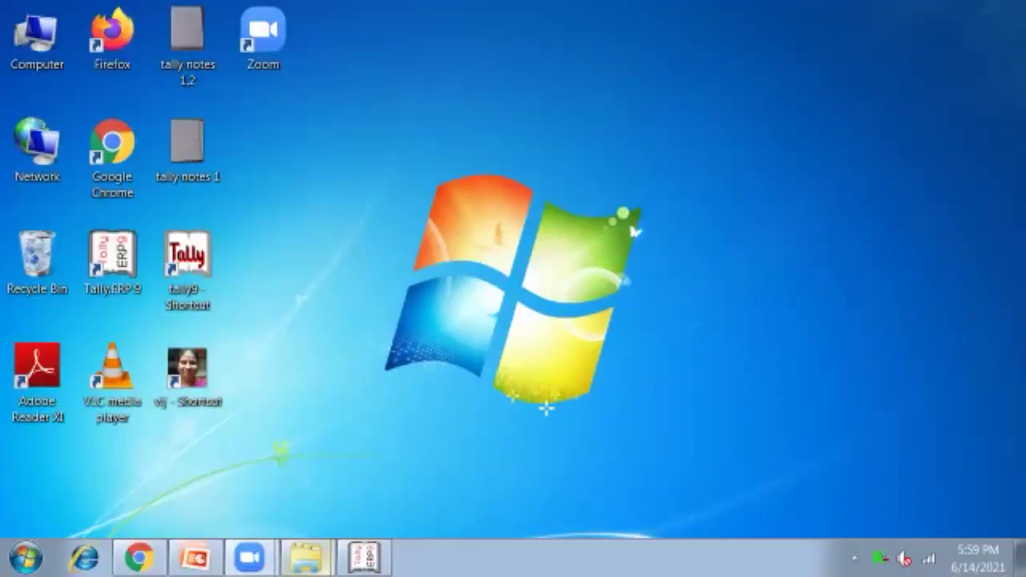
Step: Switch to Tally.ERP 9 and start creating a new company
left_click(363, 557)
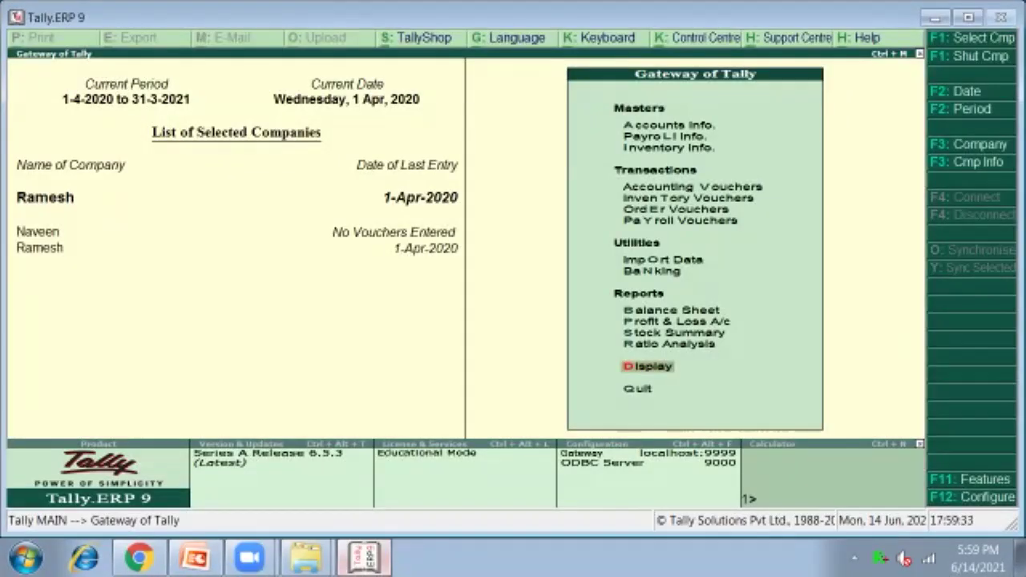
key("alt+F3")
key("Down")
key("Down")
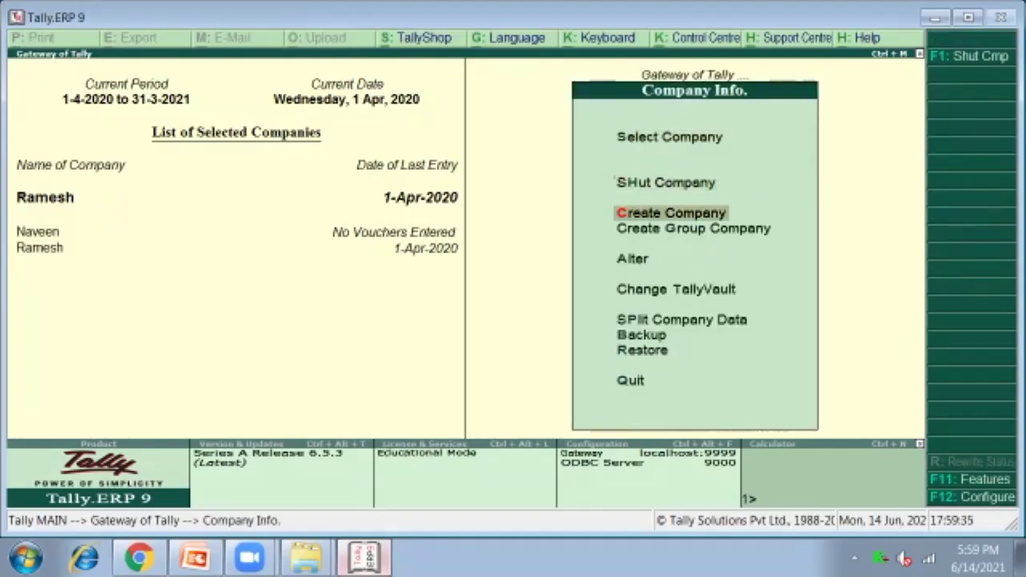
key("Return")
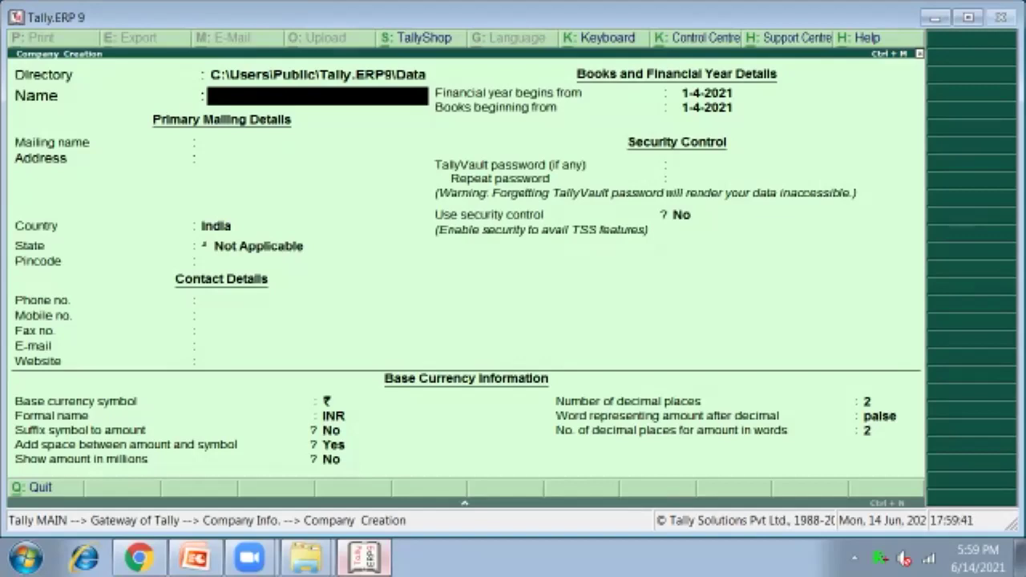
Step: Enter the owner's first name as the company name, keep it as the mailing name and leave the address blank
type("Suresh")
key("Return")
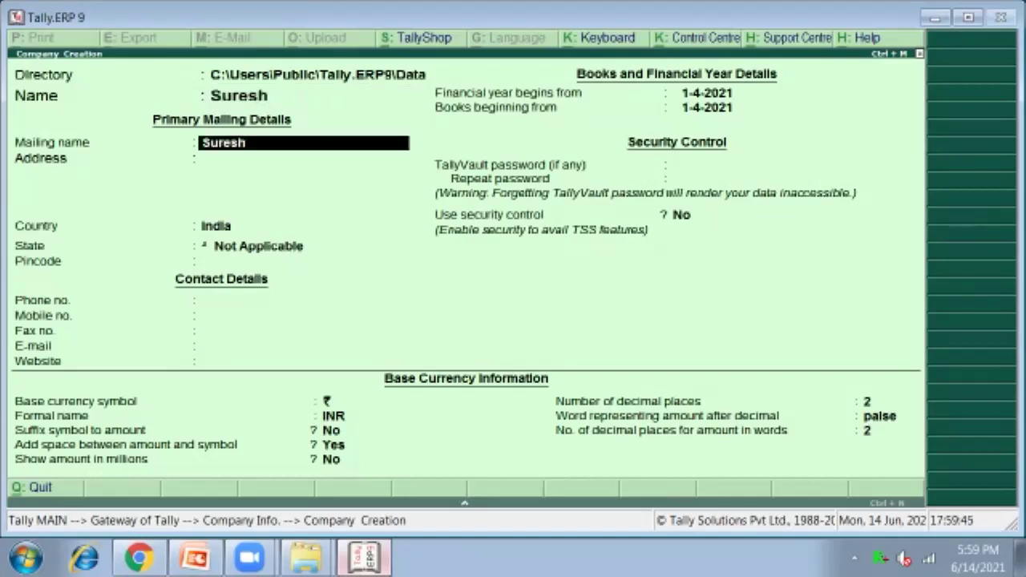
key("Return")
key("Return")
Step: Try Indonesia as the company's country
key("Down")
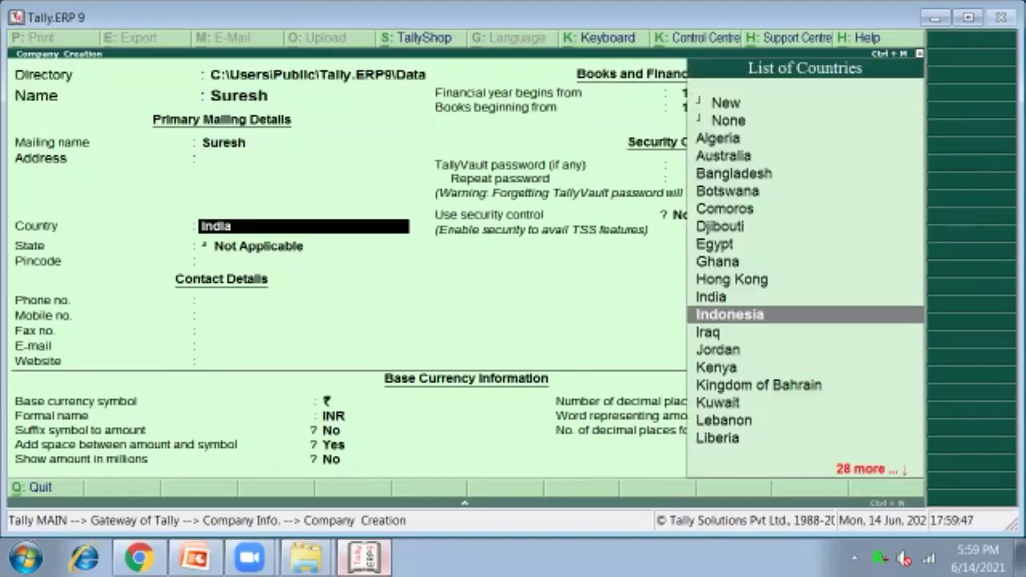
key("Return")
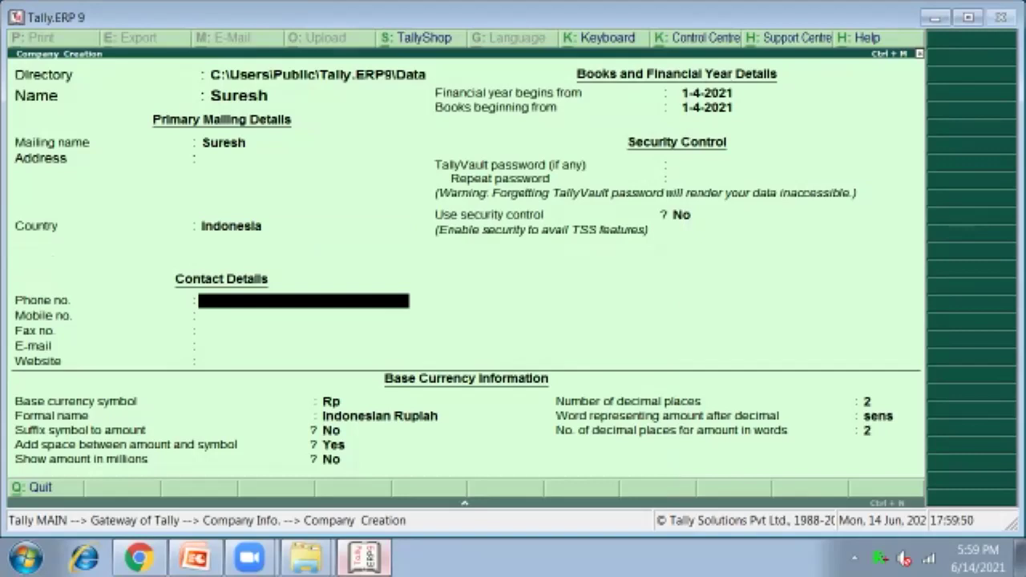
Step: Return to the company's country field and set the country to India
key("BackSpace")
key("Up")
key("Up")
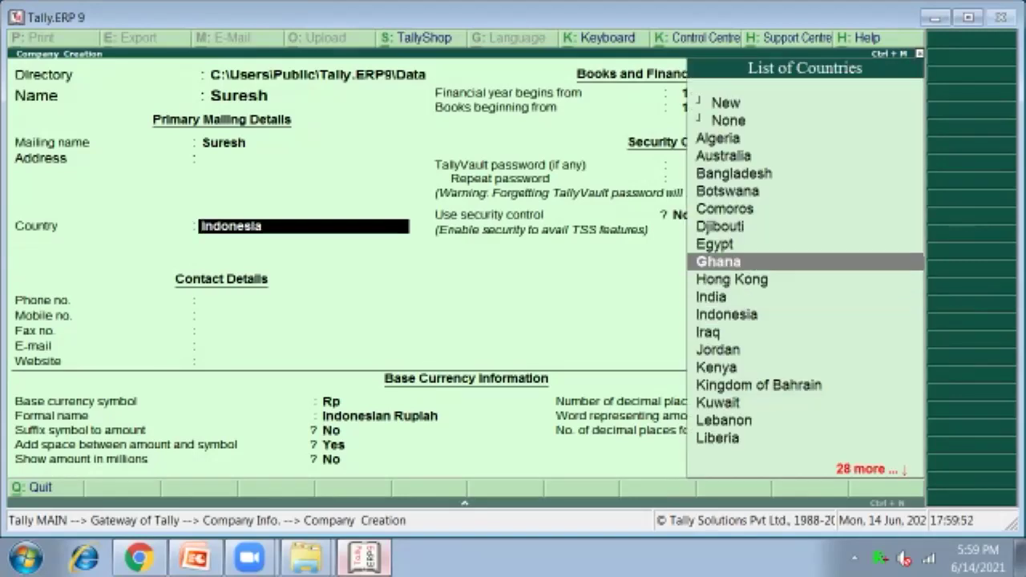
key("Up")
key("Up")
key("Up")
key("Up")
key("Up")
key("Up")
key("Up")
key("Up")
key("Up")
key("Down")
key("Down")
key("Down")
key("Down")
key("Down")
key("Down")
key("Down")
key("Down")
key("Down")
key("Down")
key("Down")
key("Down")
key("Down")
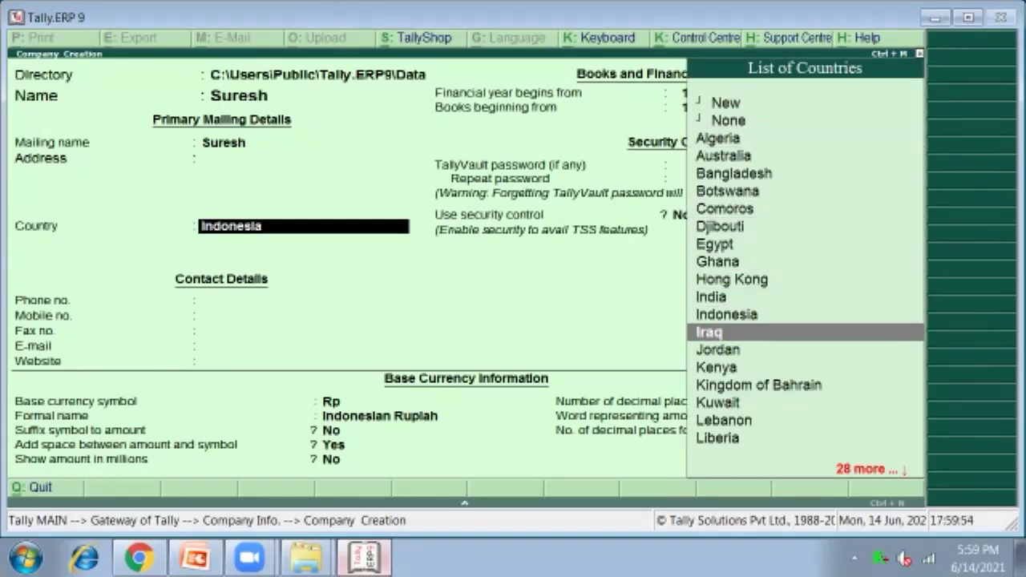
key("Up")
key("Up")
key("Return")
Step: Set the state to Andhra Pradesh, leaving the pincode and contact details blank and the financial year dates at their defaults
key("Down")
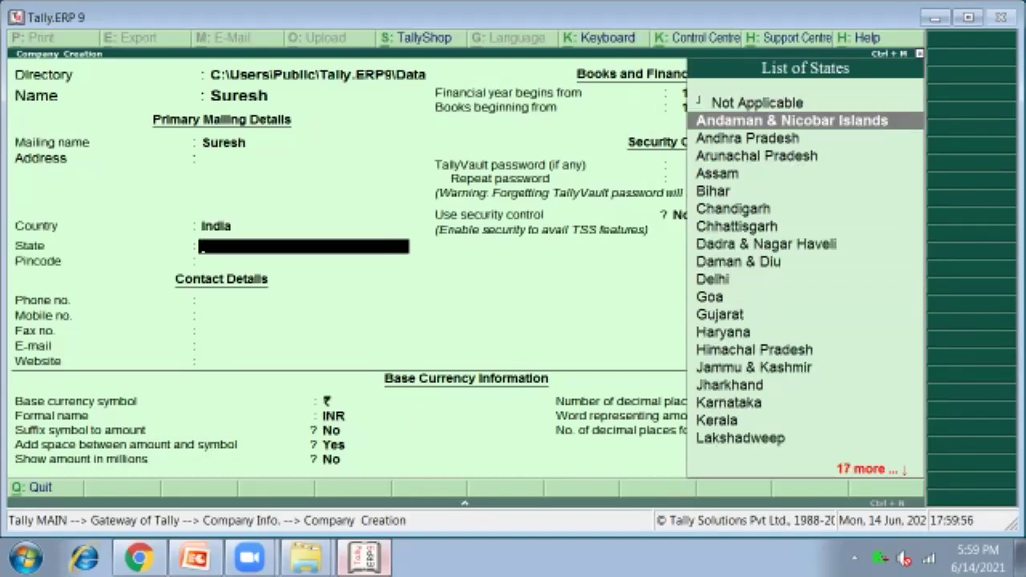
key("Down")
key("Down")
key("Up")
key("Return")
key("Return")
key("Return")
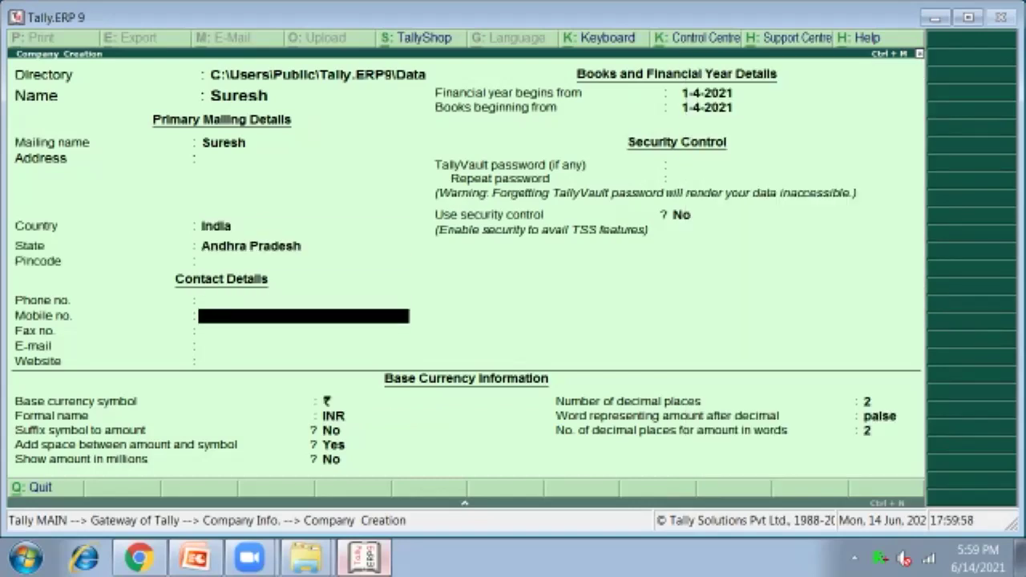
key("Return")
key("Return")
key("Return")
key("Return")
key("Return")
key("Return")
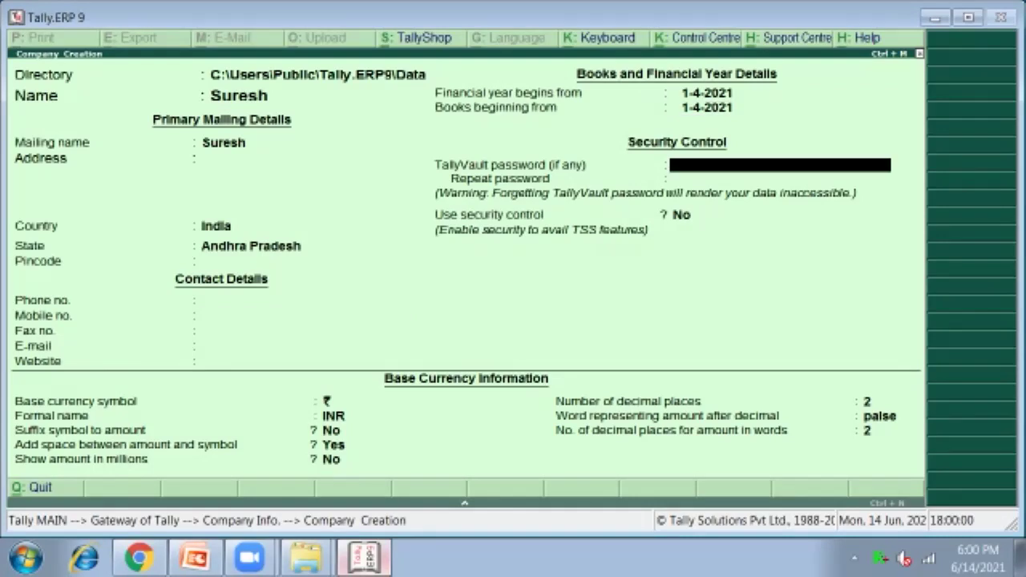
Step: Go back to the financial year start and set it and the books beginning date to 1-4-2019
key("Up")
key("Up")
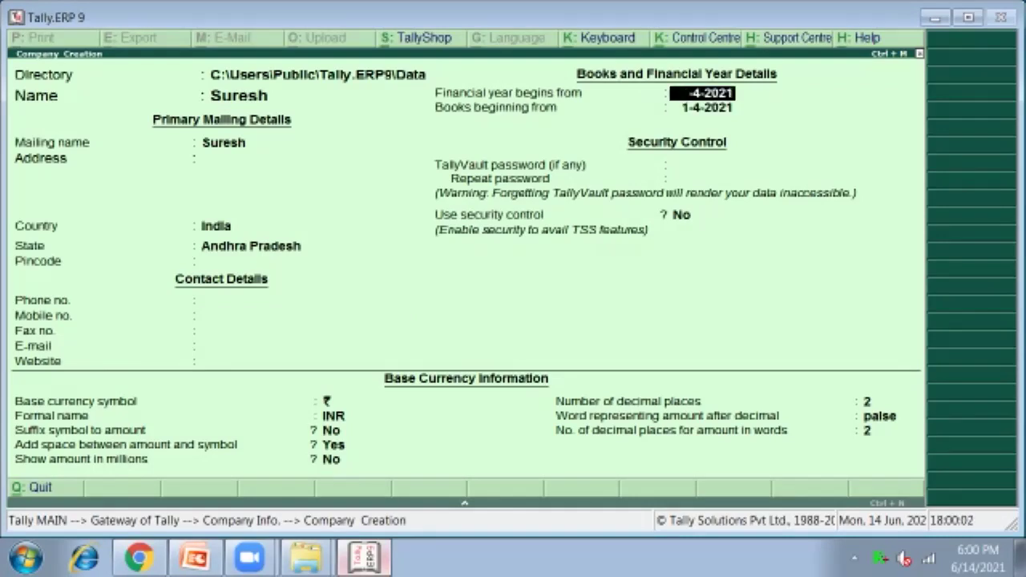
key("BackSpace")
type("1-4-2019")
key("Return")
key("Return")
Step: Leave the security and base currency settings at their defaults, save the company and return to the Gateway of Tally
key("Return")
key("Return")
key("Return")
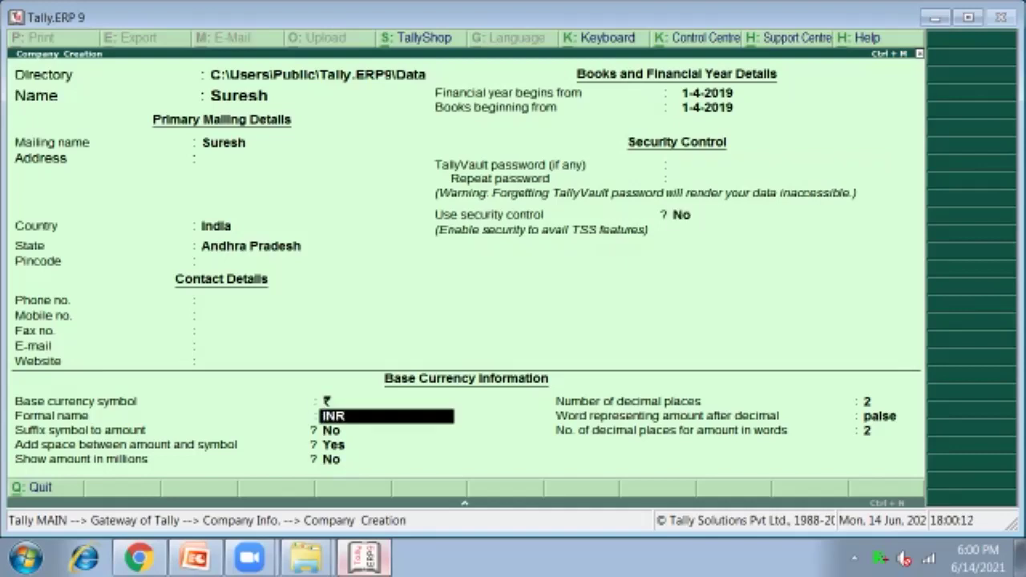
key("ctrl+q")
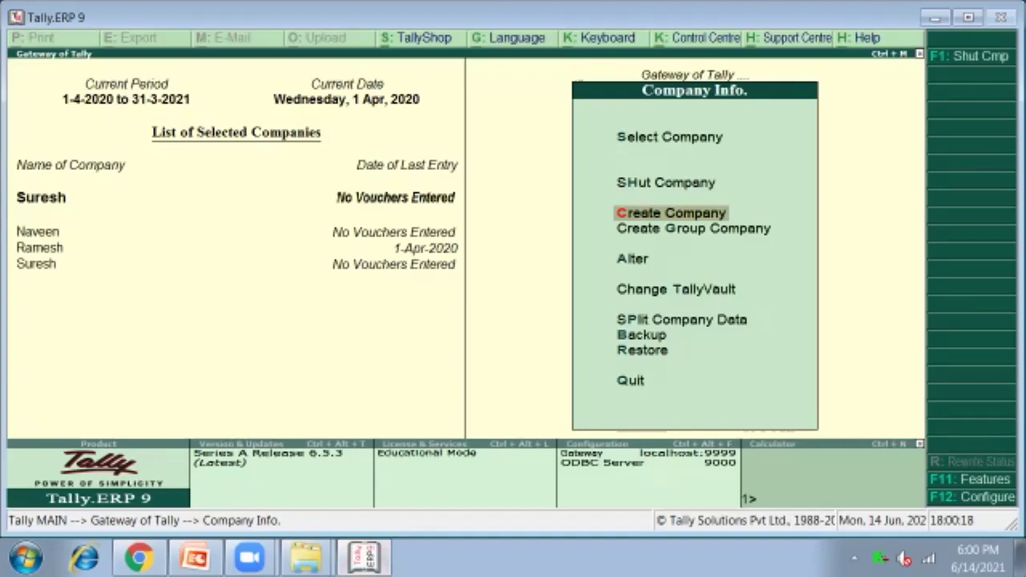
key("Escape")
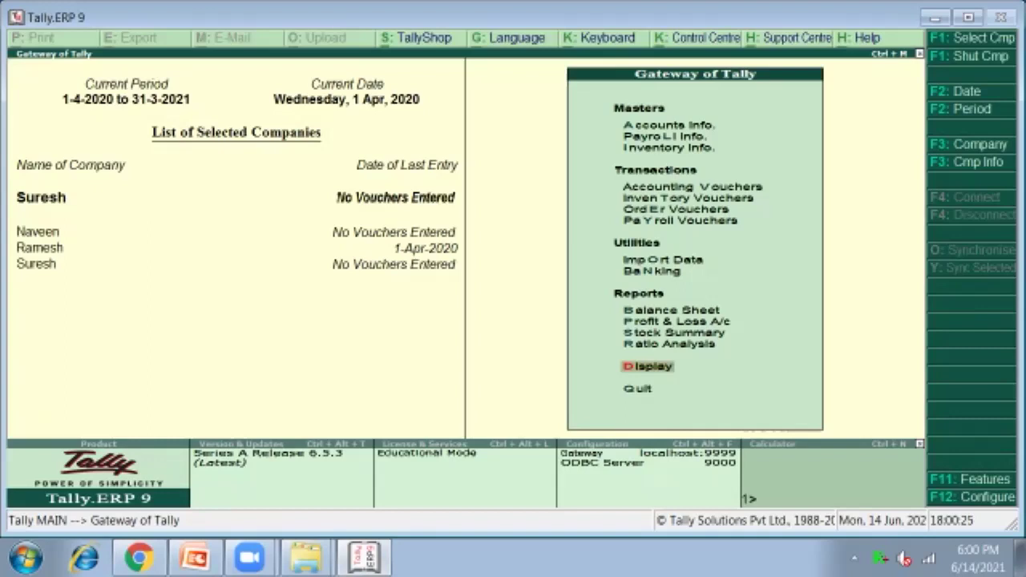
Step: Start creating a single ledger and give it the same name as the company
key("a")
key("l")
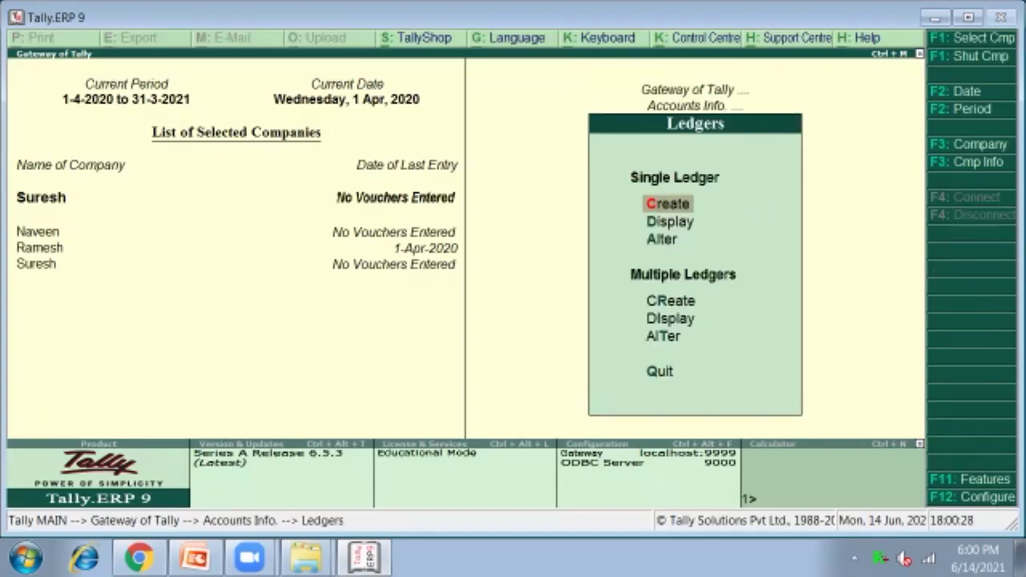
key("c")
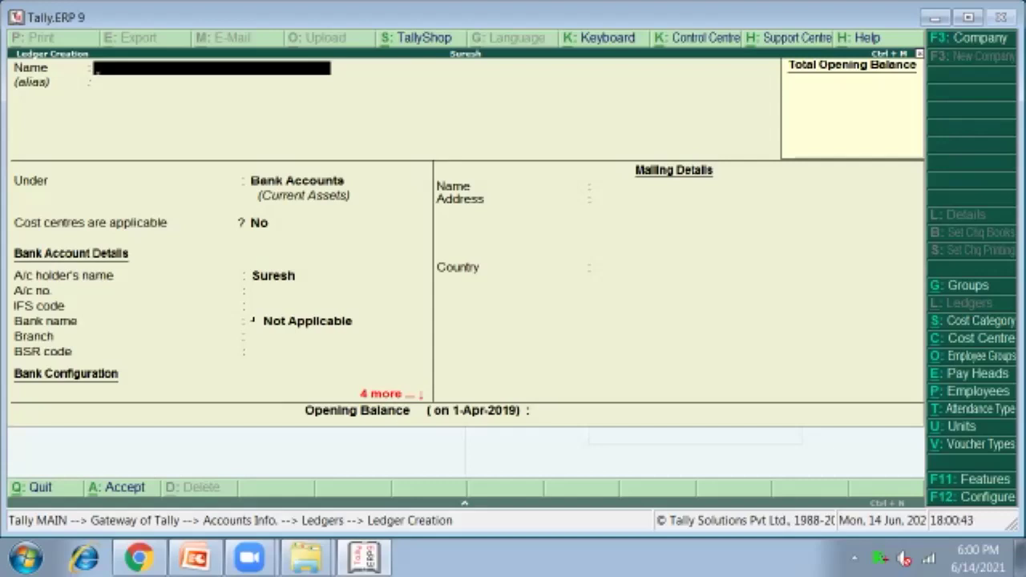
type("Suresh")
key("Return")
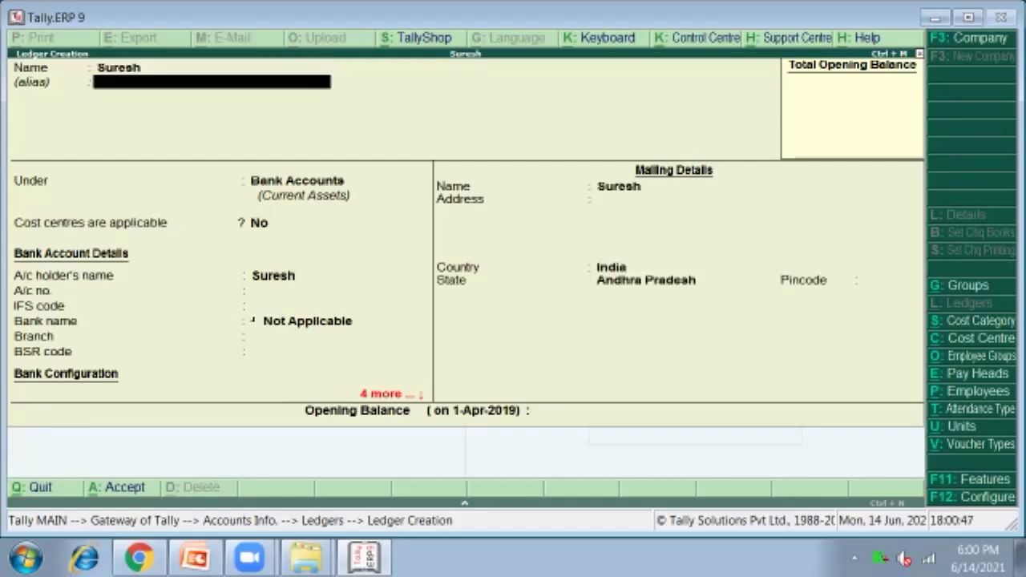
Step: Leave the ledger's alias blank and place it under Capital Account
key("Return")
type("C")
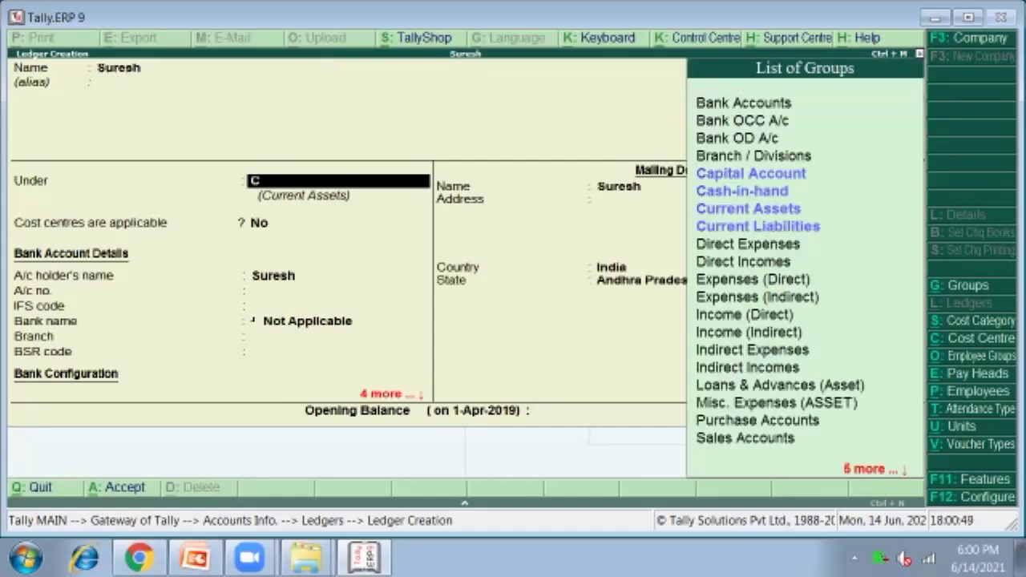
key("Down")
key("Down")
key("Up")
key("Up")
key("Return")
Step: Save the capital account ledger with its remaining defaults and keep the next ledger's name field empty
key("Return")
key("Return")
key("Return")
key("Return")
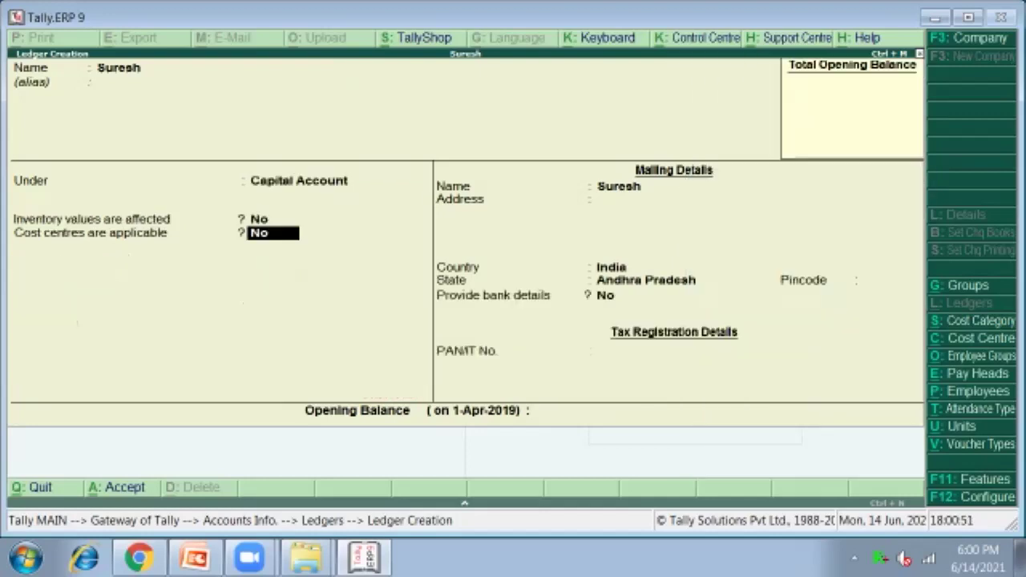
key("Return")
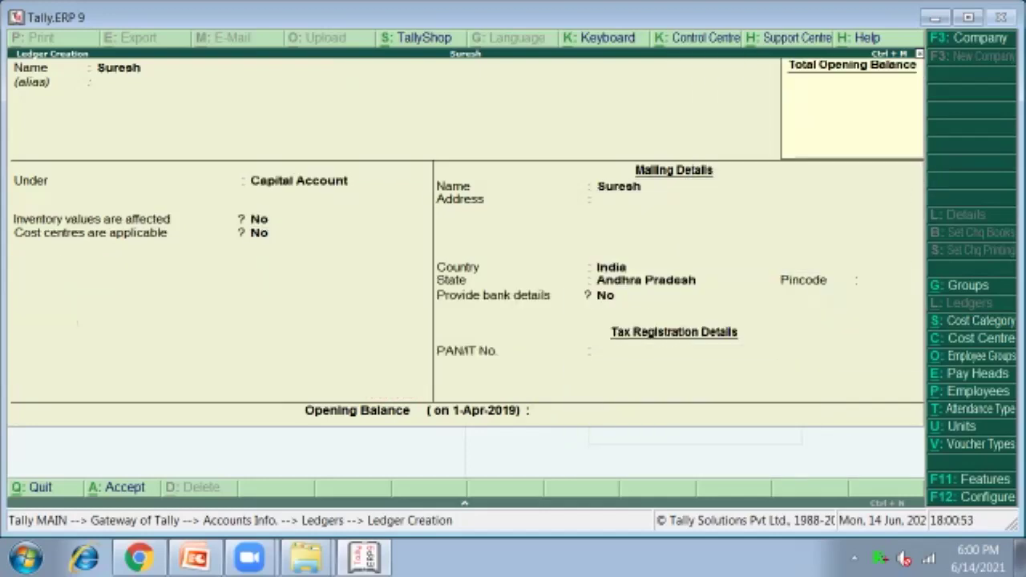
key("Return")
key("Return")
type("Y")
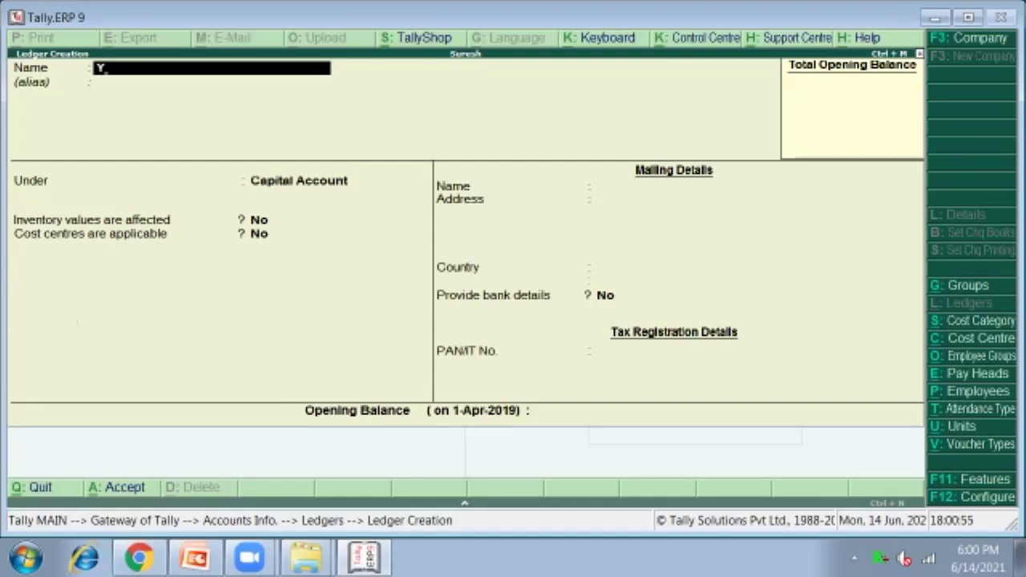
key("BackSpace")
Step: Enter the supplier's name as the next ledger's name and place it under Sundry Creditors
type("Rahul")
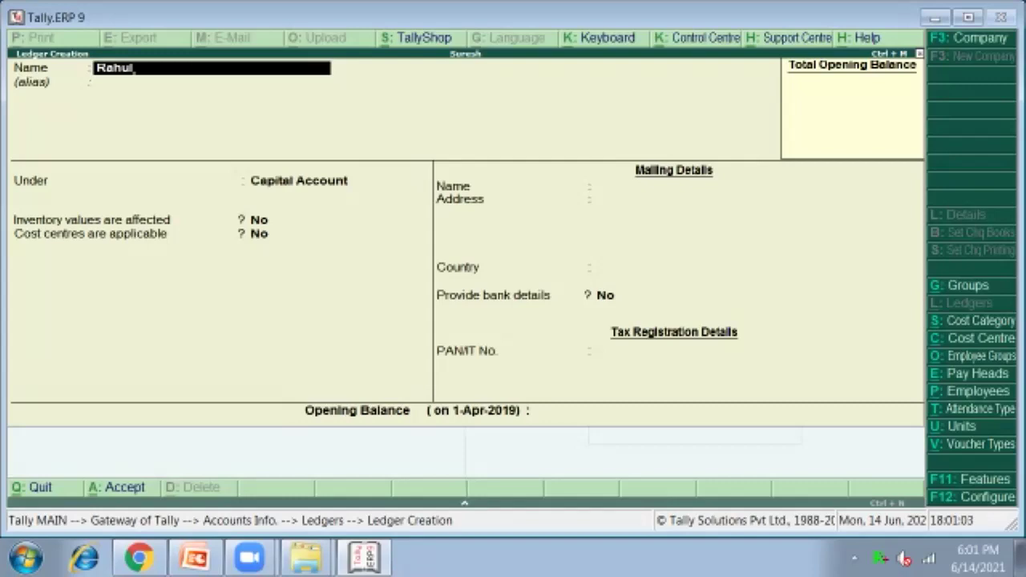
key("Return")
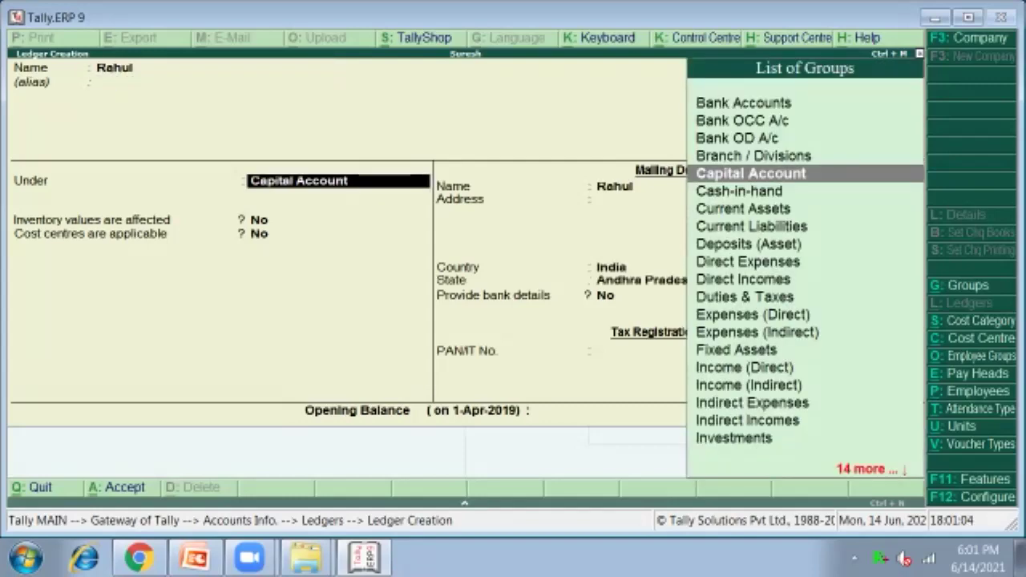
type("S")
key("Down")
key("Down")
key("Down")
key("Down")
key("Up")
key("Return")
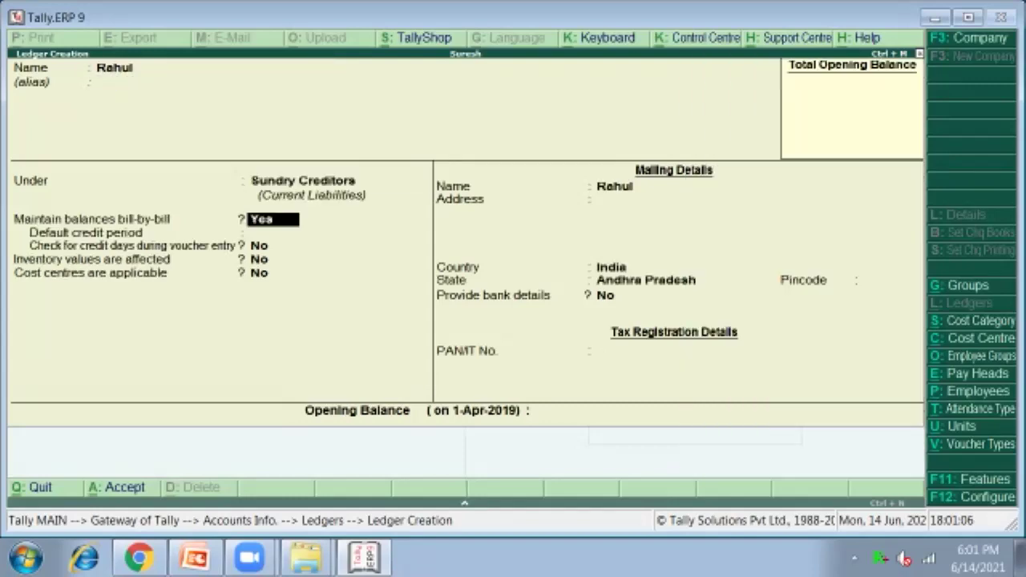
Step: Save the creditor ledger with bill-by-bill balances enabled and all other details at their defaults
key("Return")
key("Return")
key("Return")
key("Return")
key("Return")
key("Return")
key("Return")
key("Return")
key("Return")
key("Return")
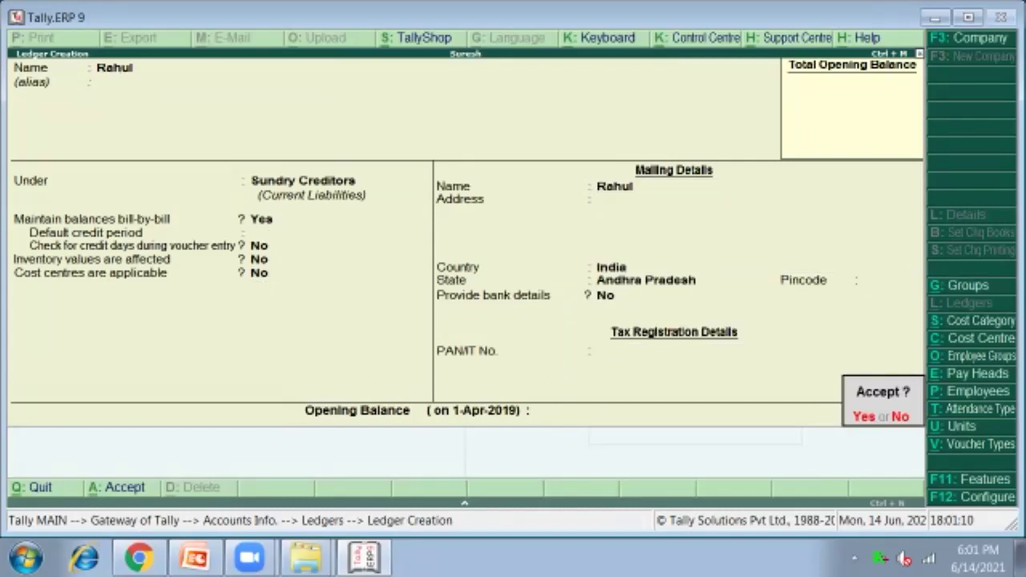
key("Return")
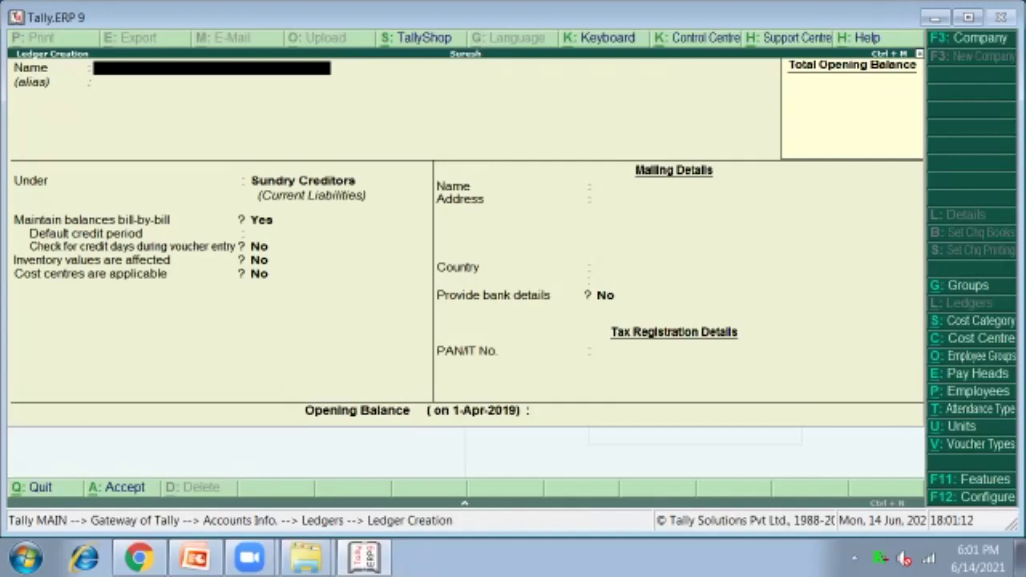
Step: Name the next ledger Vijaya Traders and place it under Sundry Debtors
type("Vijaya Traders")
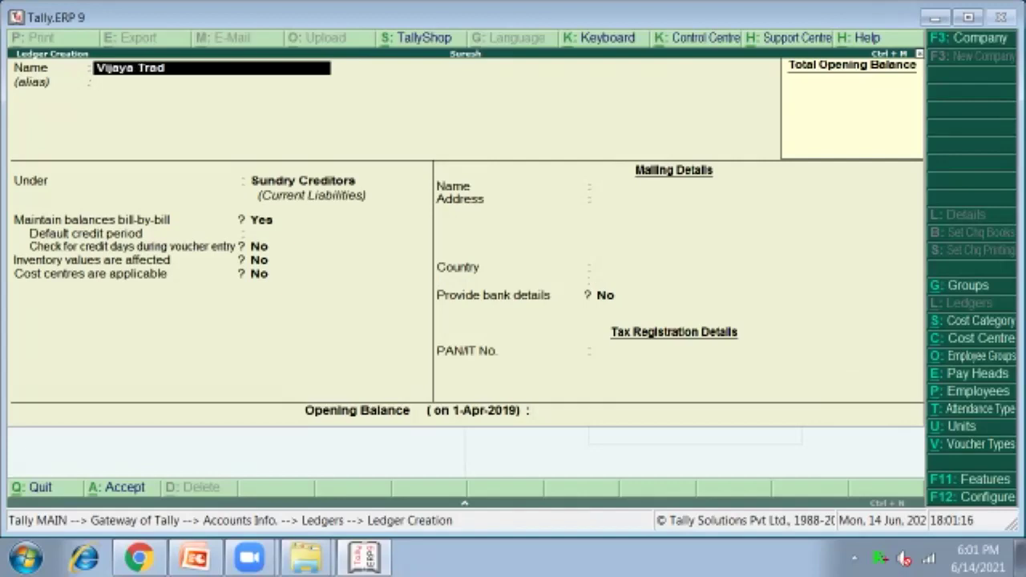
key("Return")
key("Return")
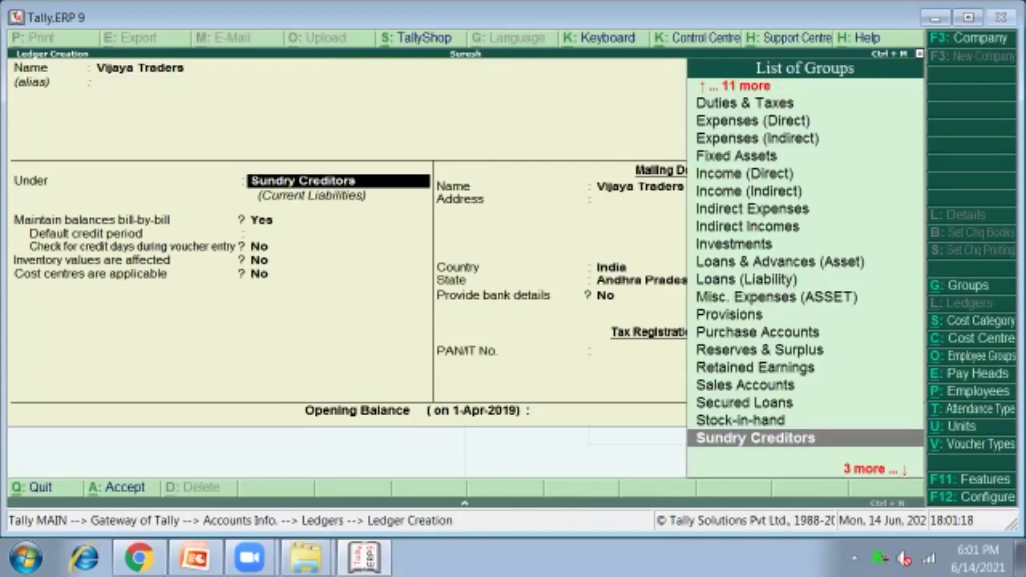
key("Down")
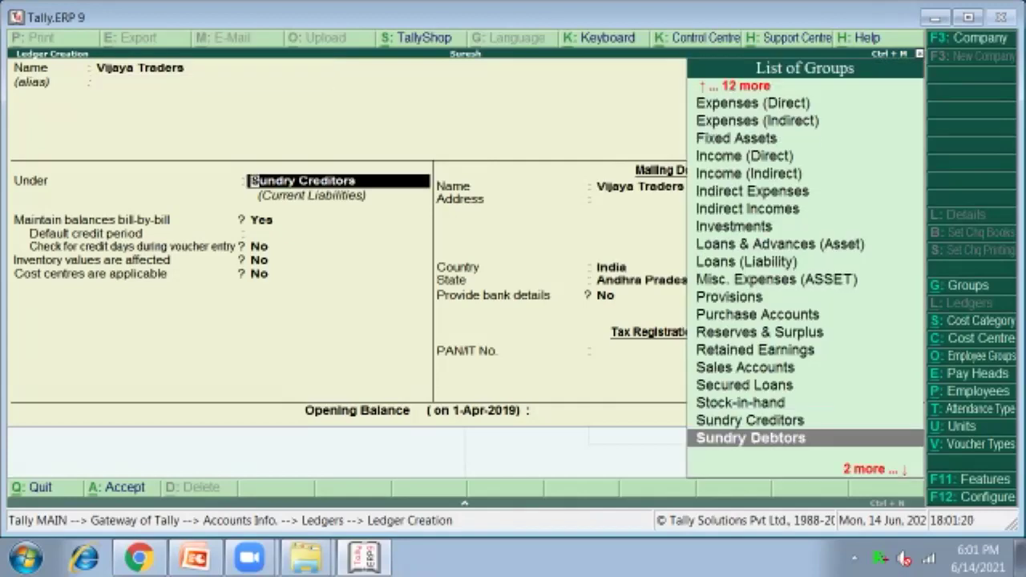
key("Return")
Step: Keep the default details for the Vijaya Traders ledger and save it
key("Return")
key("Return")
key("Return")
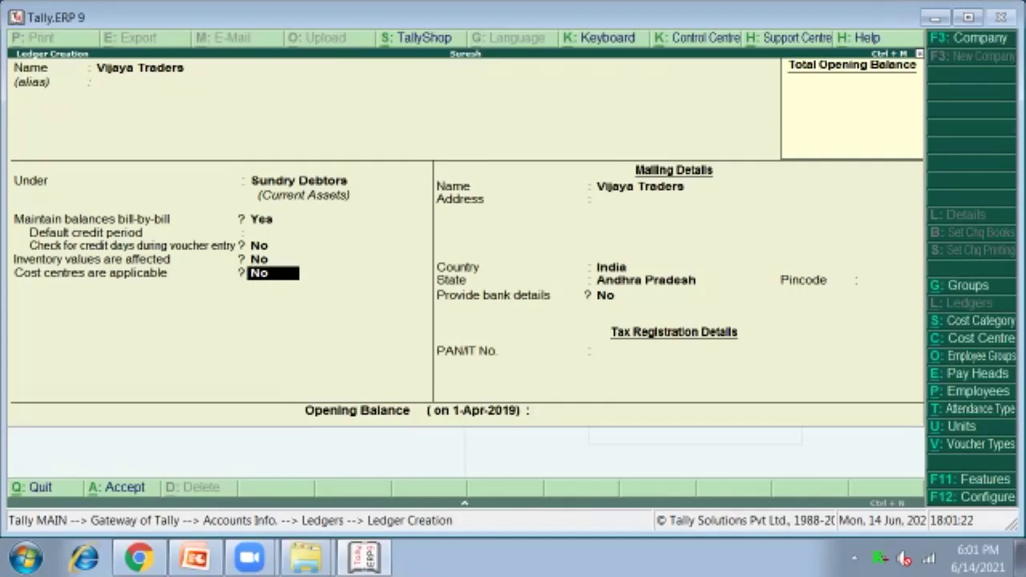
key("Return")
key("Return")
key("Return")
key("Return")
key("Return")
key("Return")
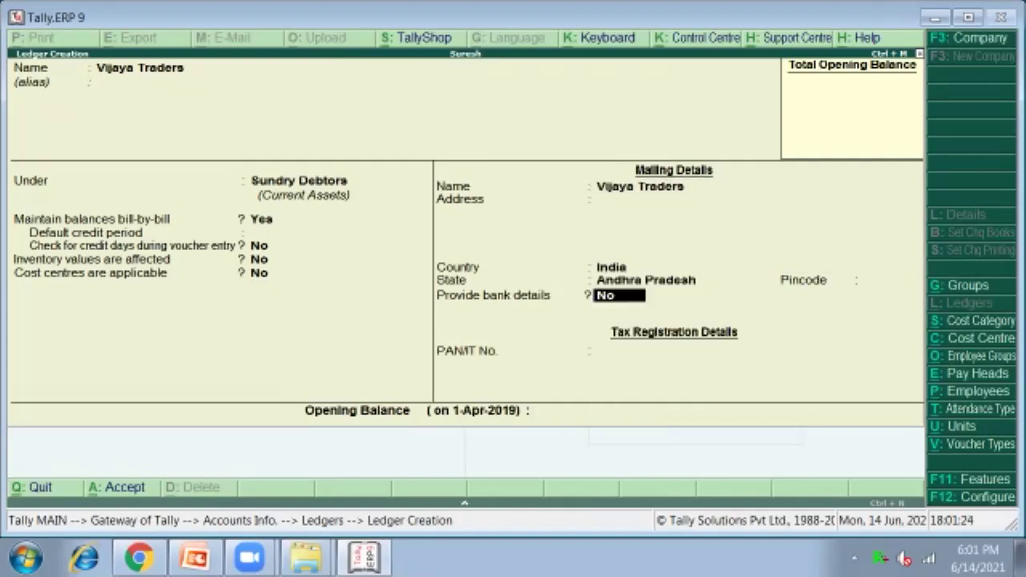
key("Return")
key("Return")
key("Return")
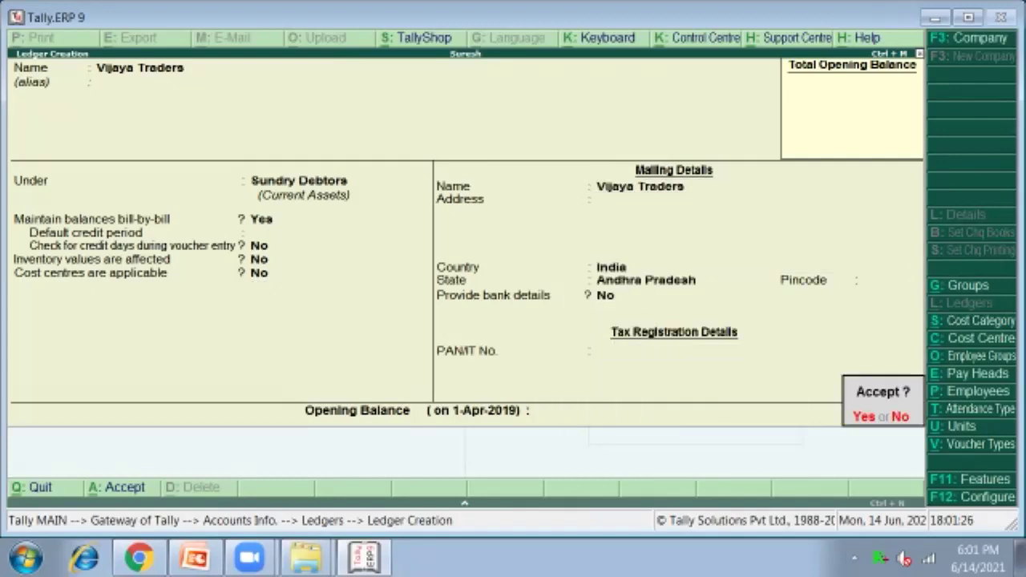
key("Return")
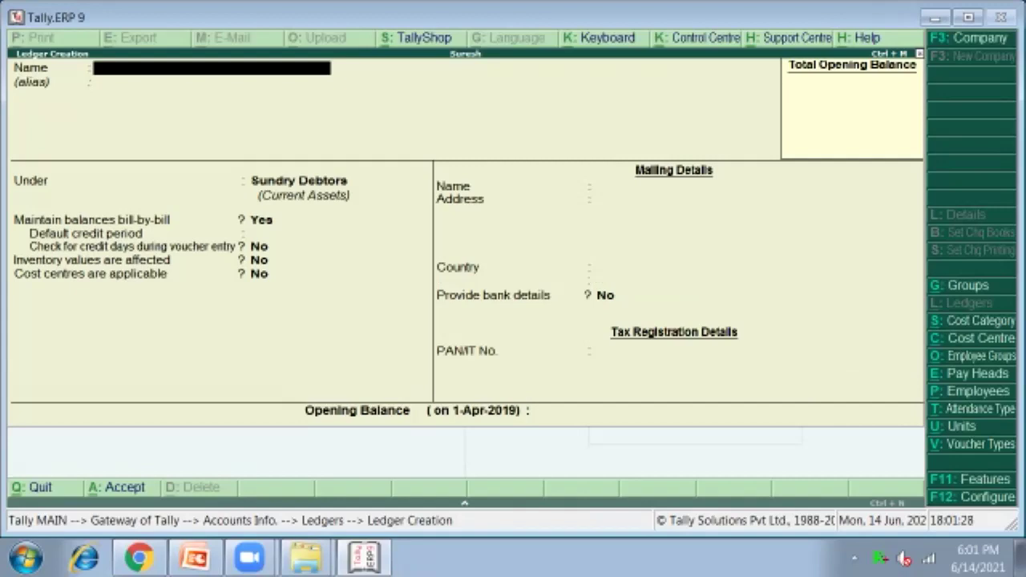
Step: Name the next ledger Dep. on Furniture and place it under Indirect Expenses
type("Dep. on Furniture")
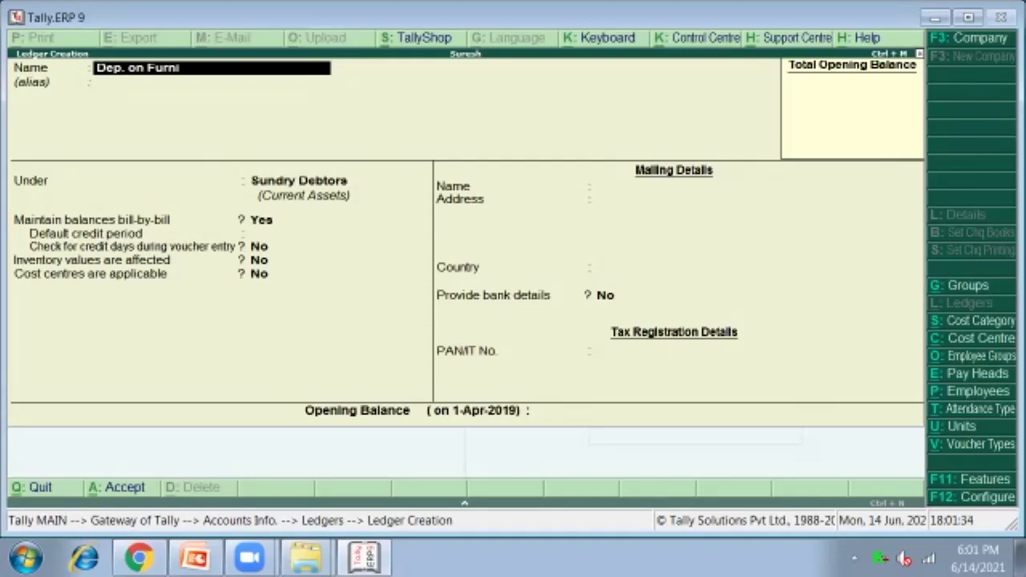
key("Return")
key("Return")
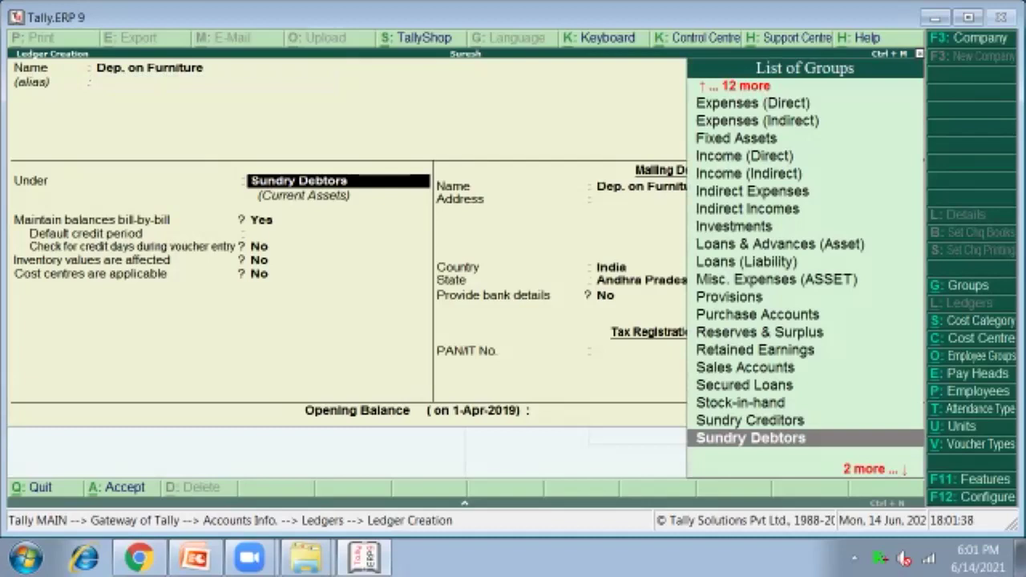
key("Up")
key("Up")
key("Up")
key("Up")
key("Up")
key("Up")
key("Up")
key("Up")
key("Up")
key("Up")
key("Up")
key("Up")
key("Up")
key("Up")
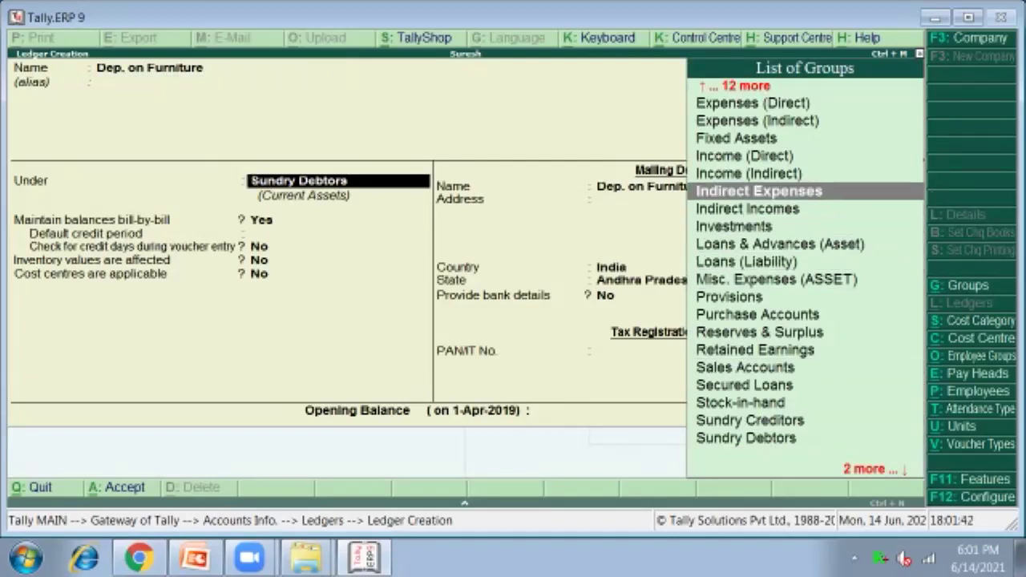
key("Return")
Step: Keep the default details for the Dep. on Furniture ledger and save it
key("Return")
key("Return")
key("Return")
key("Return")
key("Return")
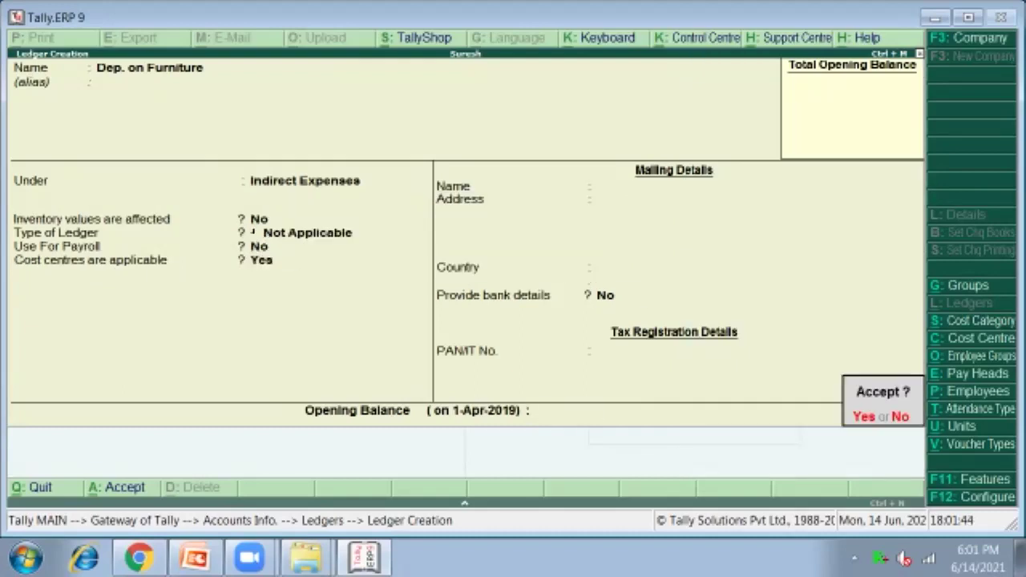
key("Return")
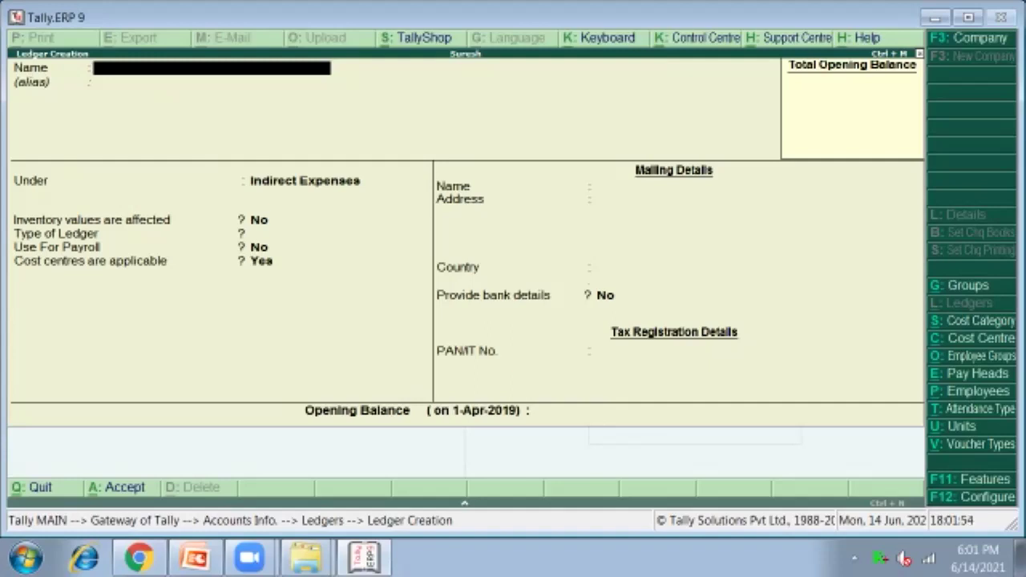
Step: Create a ledger named Dep on Mach. under Indirect Expenses, keeping the default details, and save it
type("Dep on Mach.")
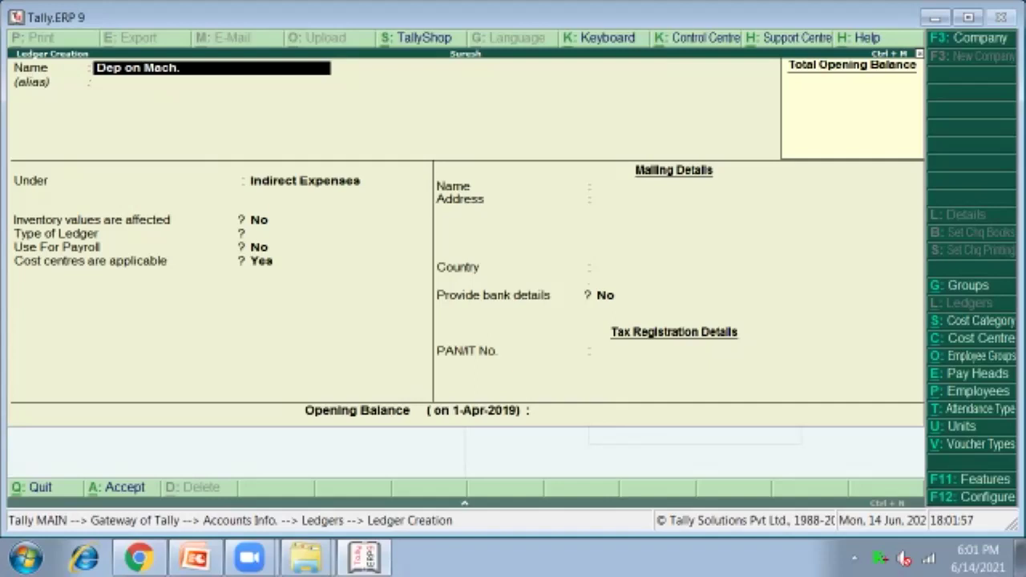
key("Return")
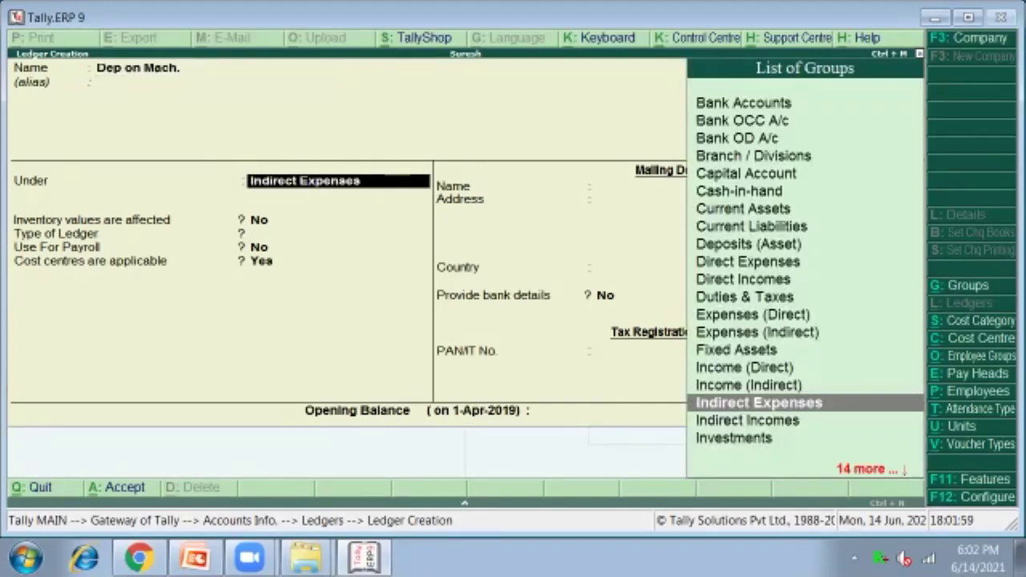
key("Return")
key("Return")
key("Return")
key("Return")
key("Return")
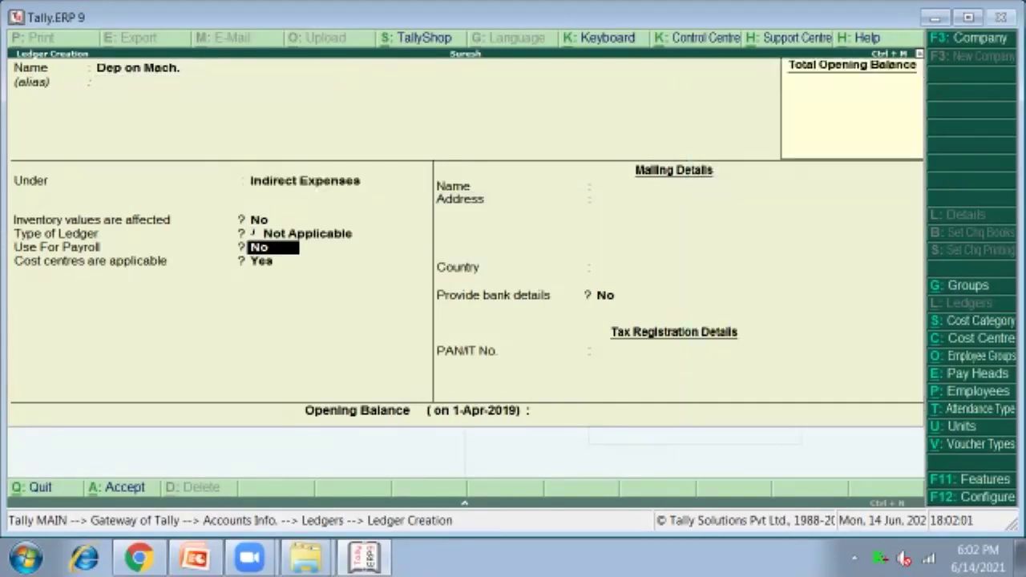
key("Return")
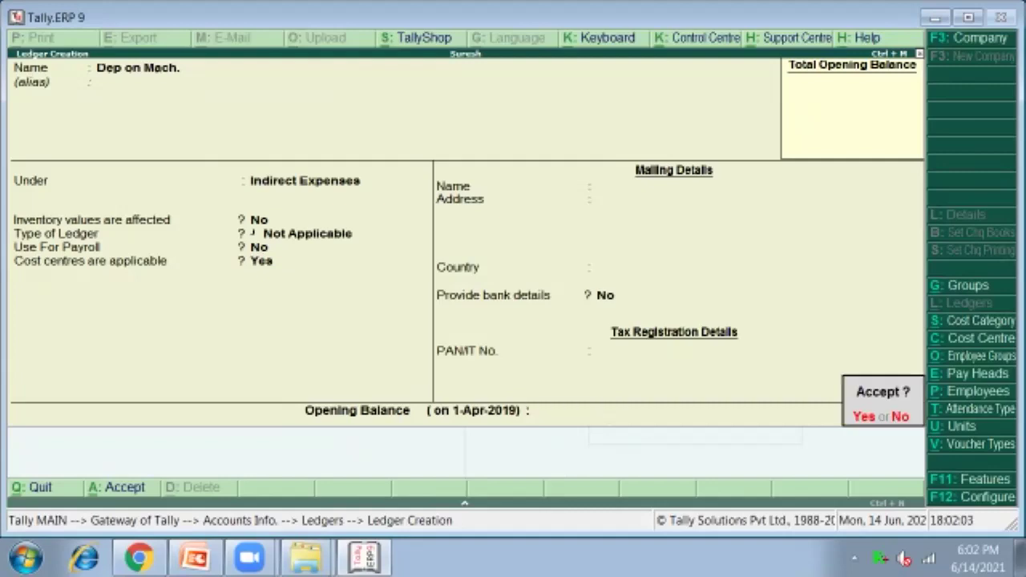
key("Return")
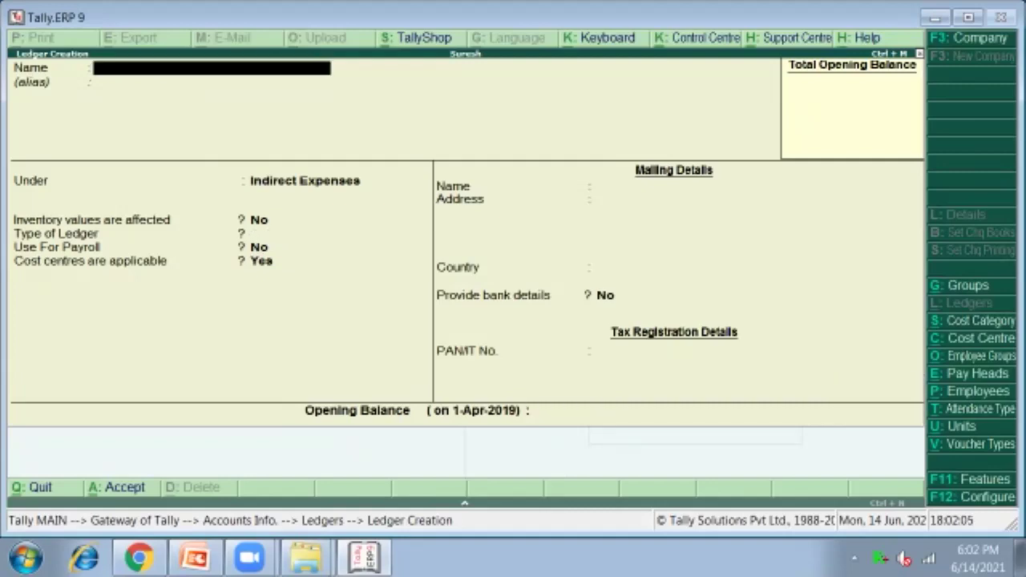
Step: Leave ledger creation and check the list of existing single ledgers, then return to the accounts information
key("Escape")
key("Return")
key("Escape")
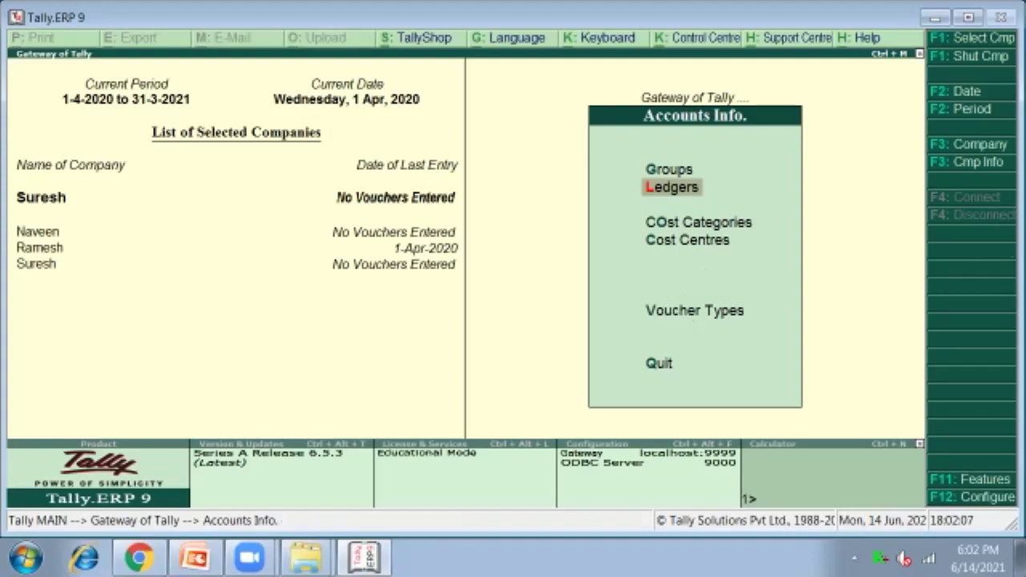
key("Return")
key("Down")
key("Down")
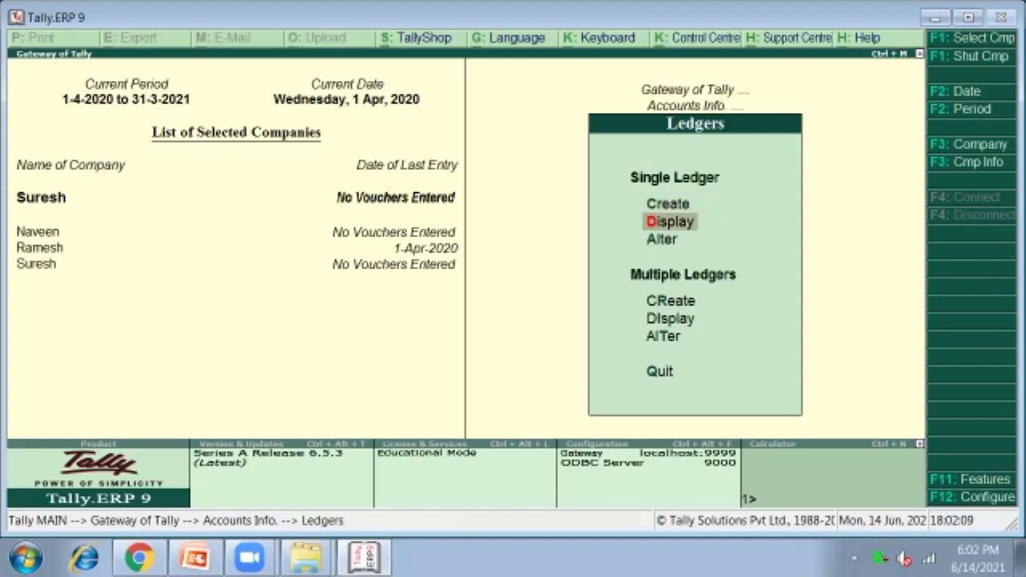
key("Return")
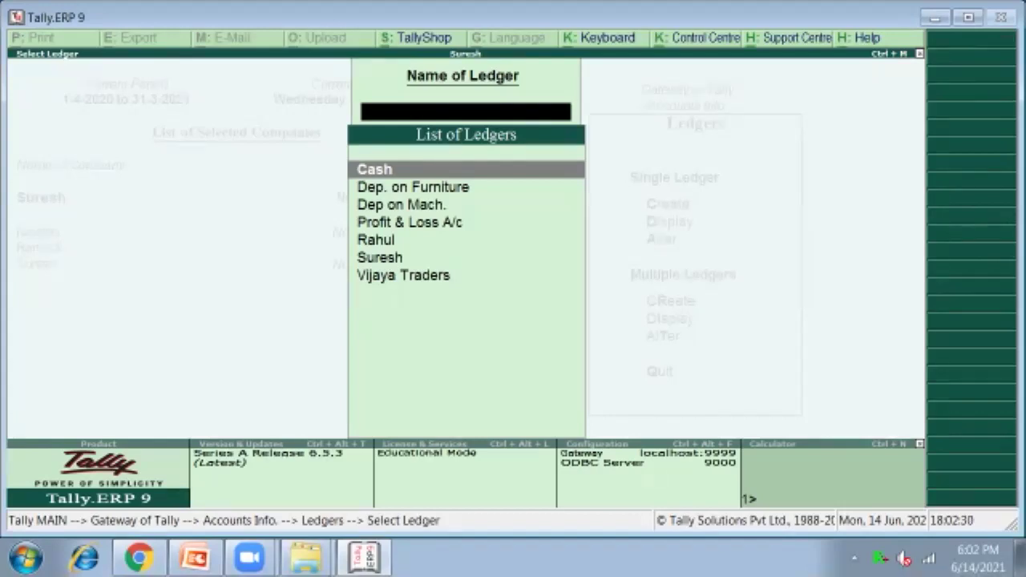
key("Escape")
key("Escape")
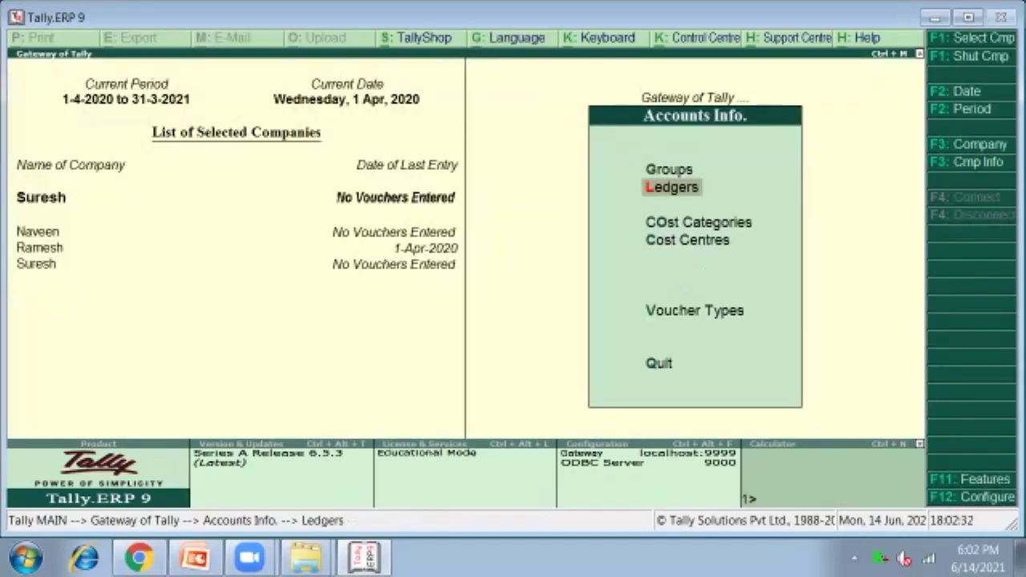
Step: Open accounting voucher entry from the Gateway of Tally and switch to a Receipt voucher
key("Escape")
key("Down")
key("Down")
key("Down")
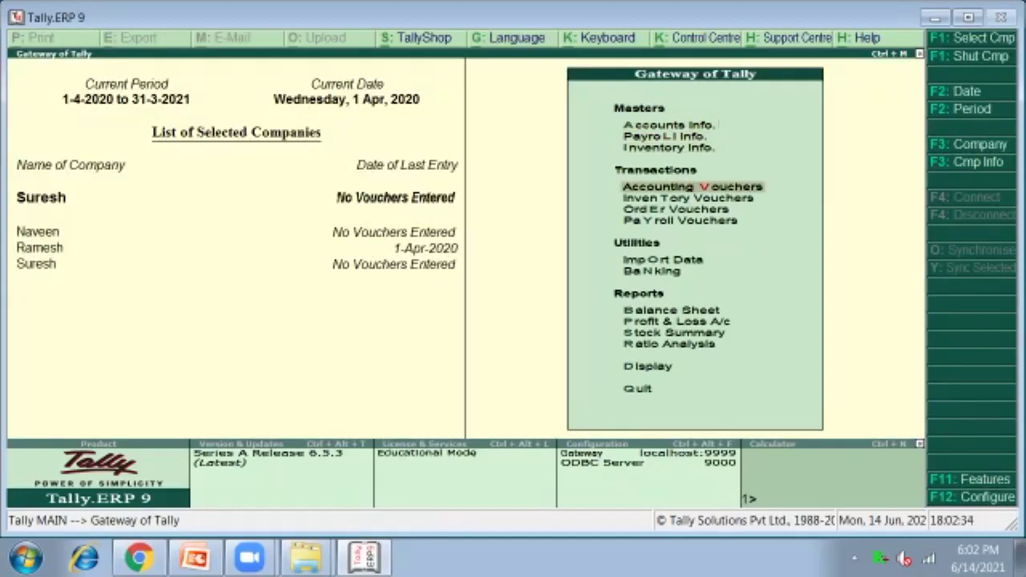
key("Return")
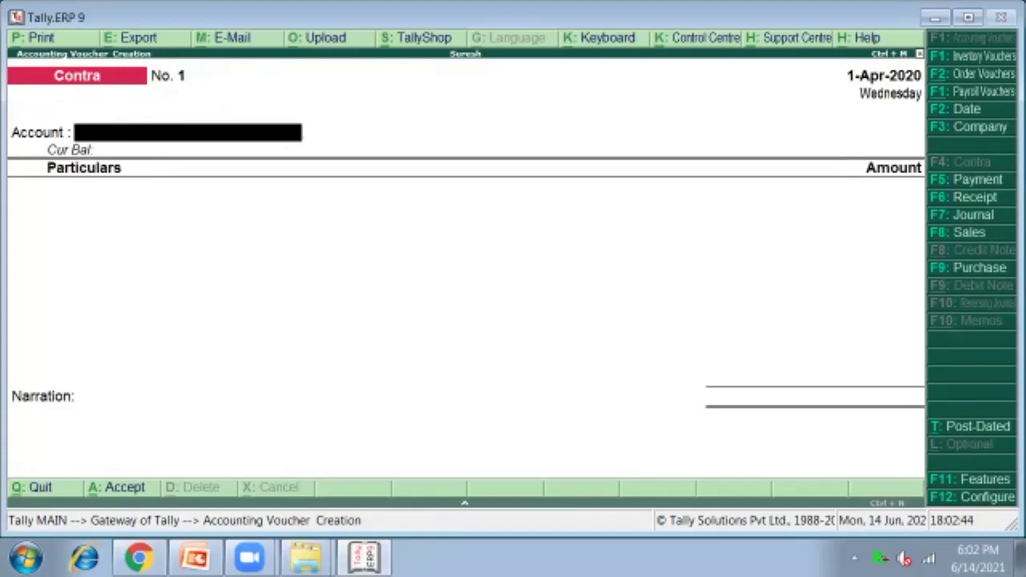
key("F6")
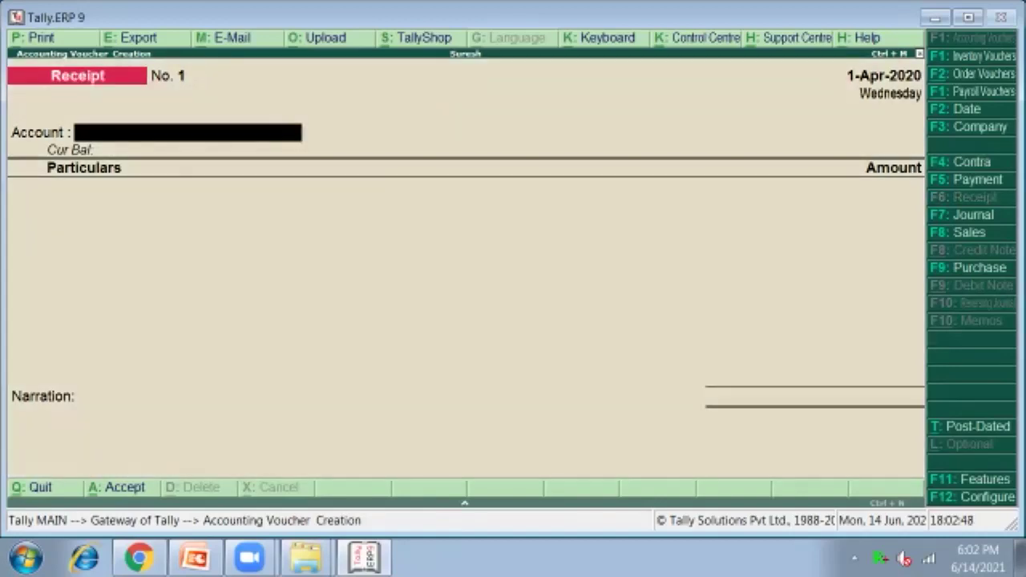
Step: Set Cash as the receipt's account and choose the owner's capital ledger as its particulars
type("C")
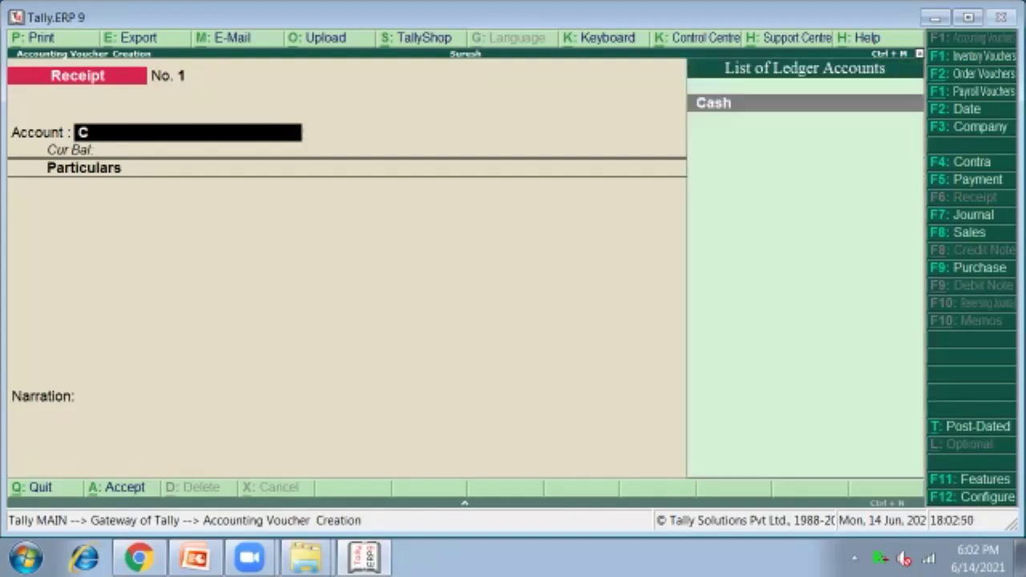
key("Return")
type("S")
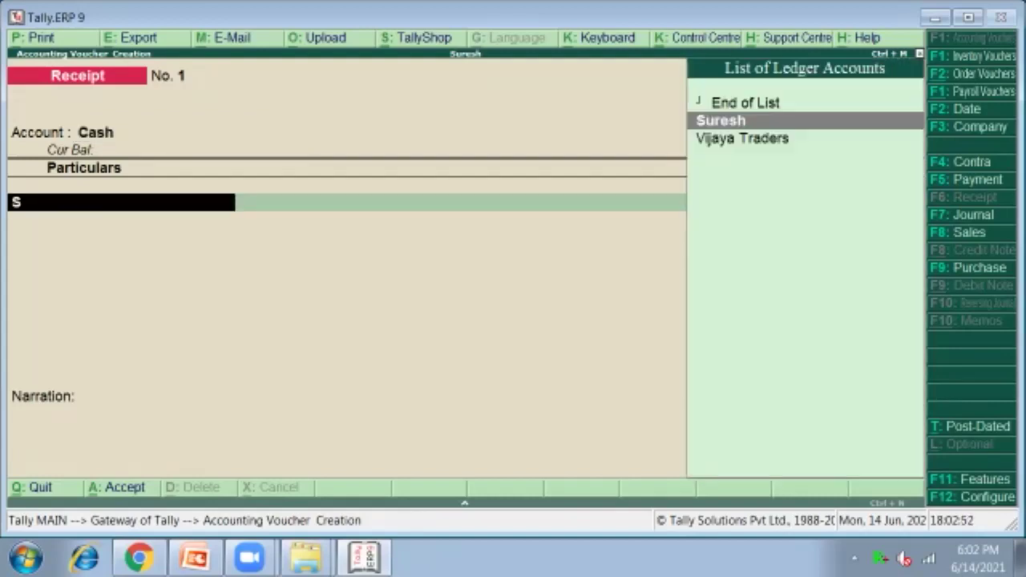
key("Return")
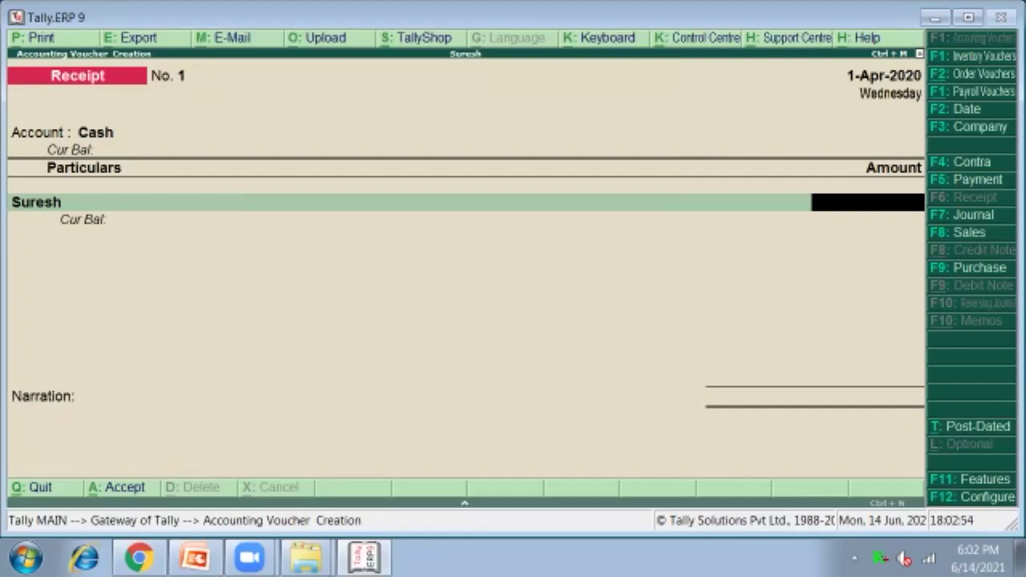
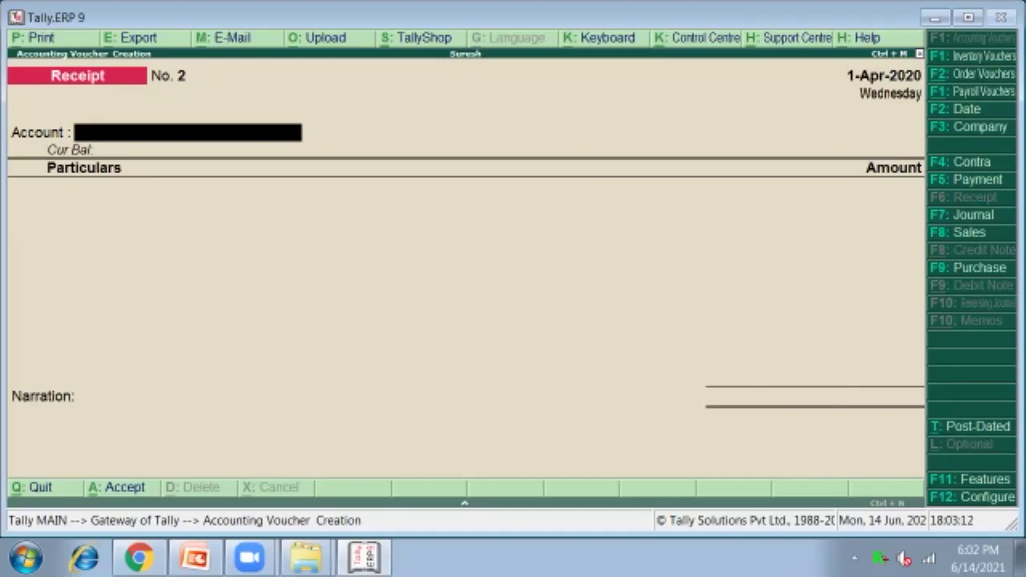
Step: Start a Journal voucher and, from its debit line, define a new ledger named Purchase Account under Purchase Accounts
key("F7")
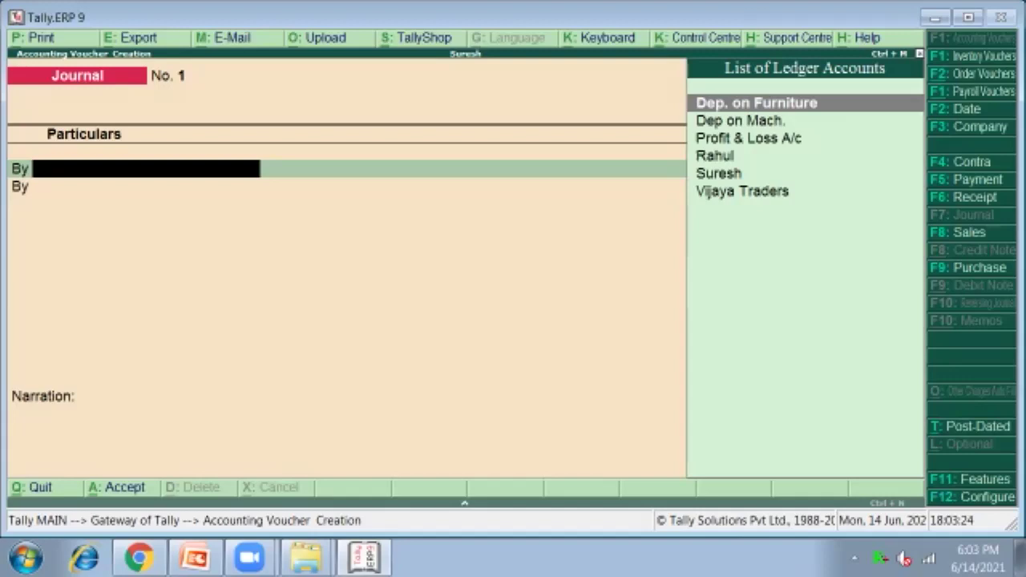
key("alt+c")
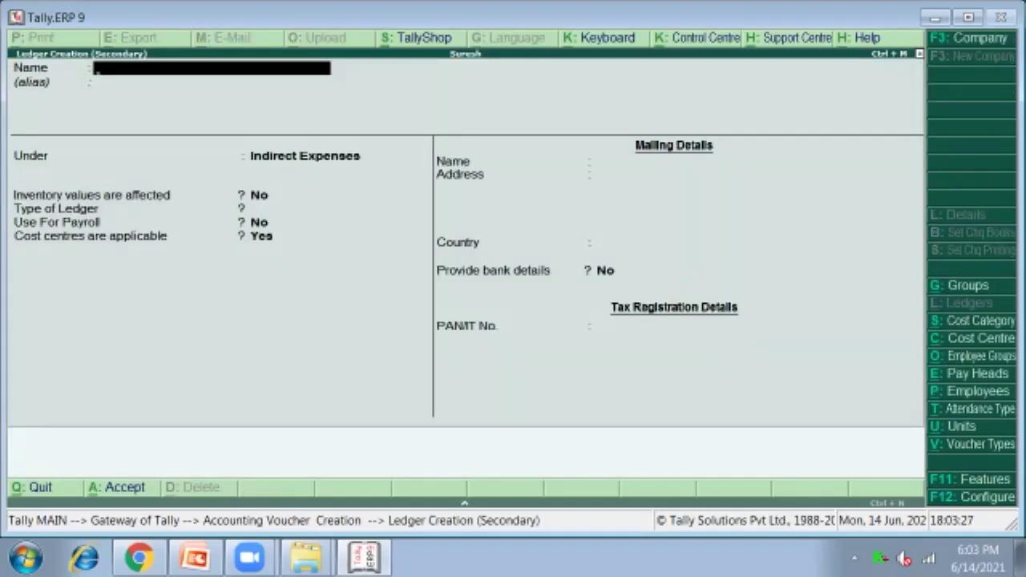
type("Purcha")
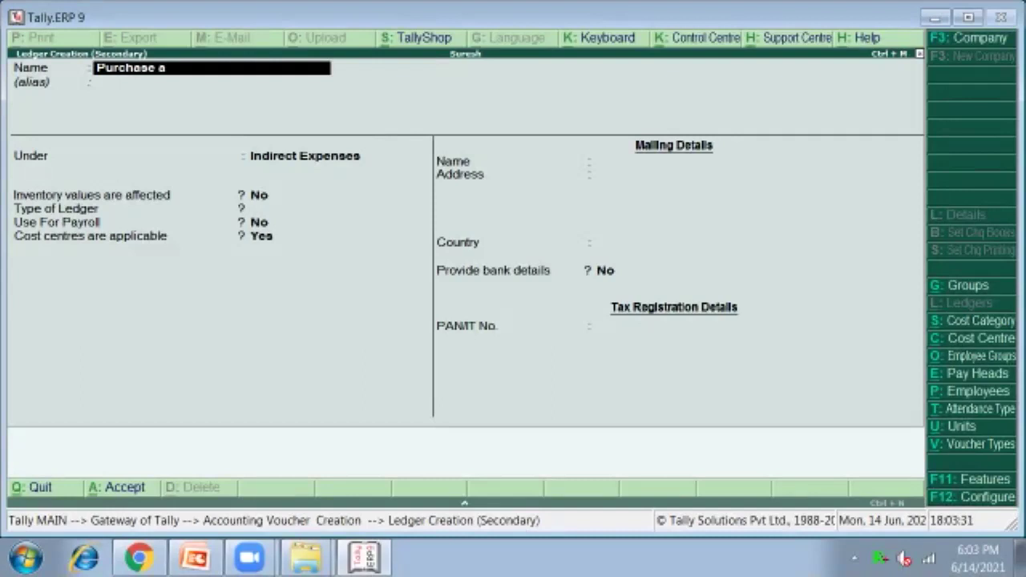
type("se Account")
key("Return")
key("Return")
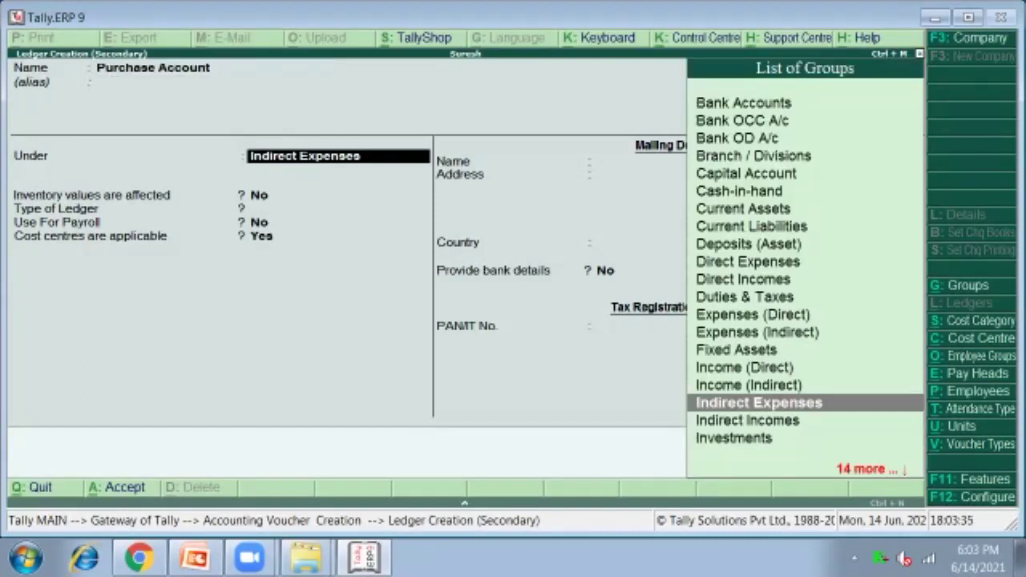
type("P")
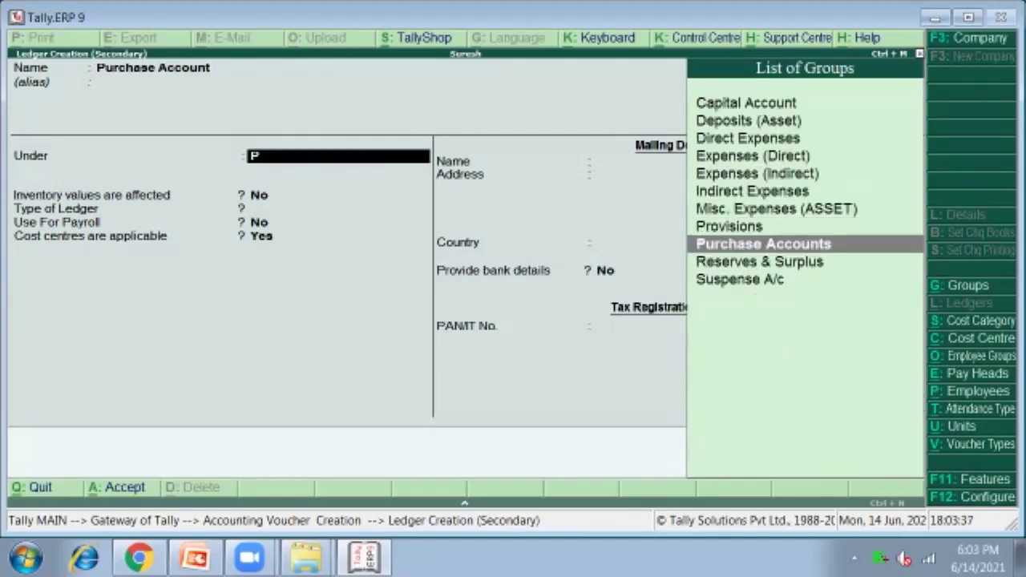
key("Return")
Step: Save the Purchase Account ledger with inventory values affected, ledger type Not Applicable and cost centres applicable
key("Return")
key("Return")
key("Return")
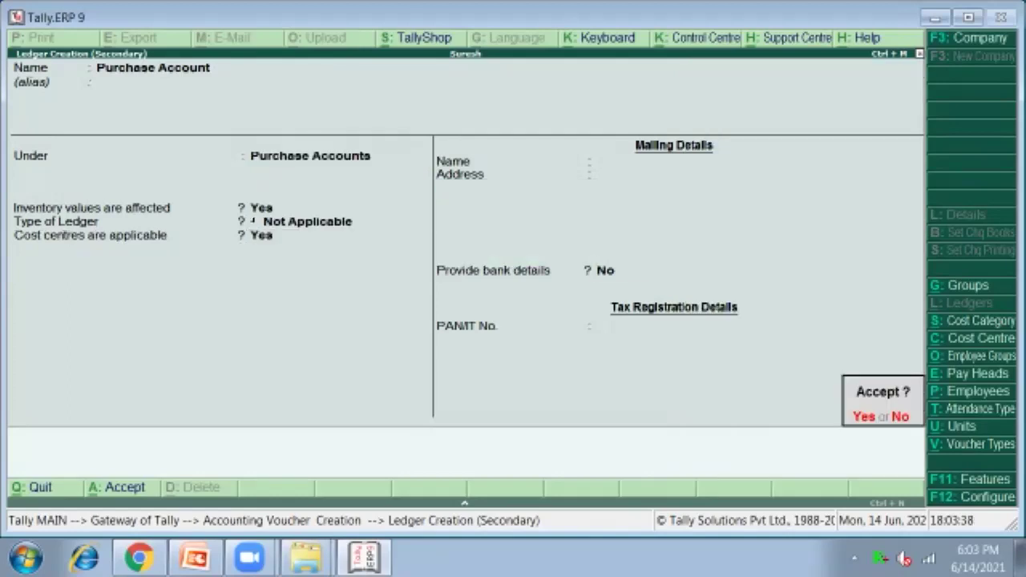
key("Return")
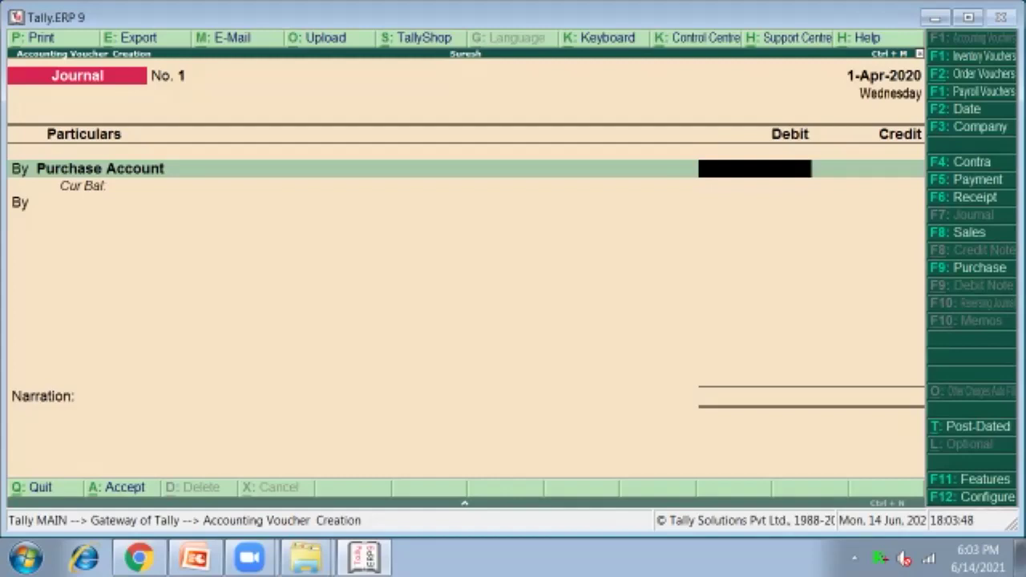
Step: Debit Purchase Account with 30,000 in the journal and quit its cost centre allocation without filling it in
type("30,")
type("0000")
key("Return")
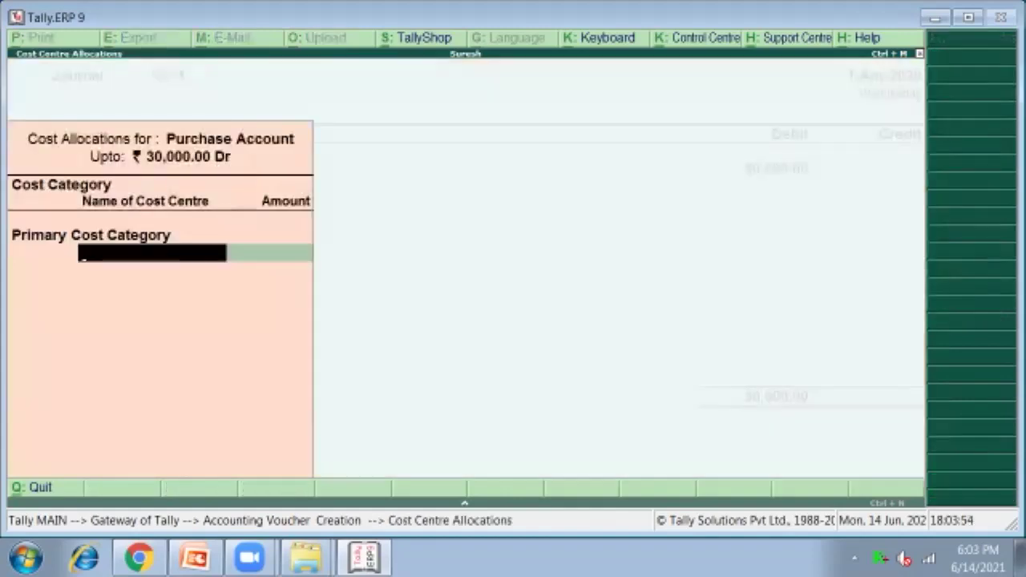
key("Escape")
key("y")
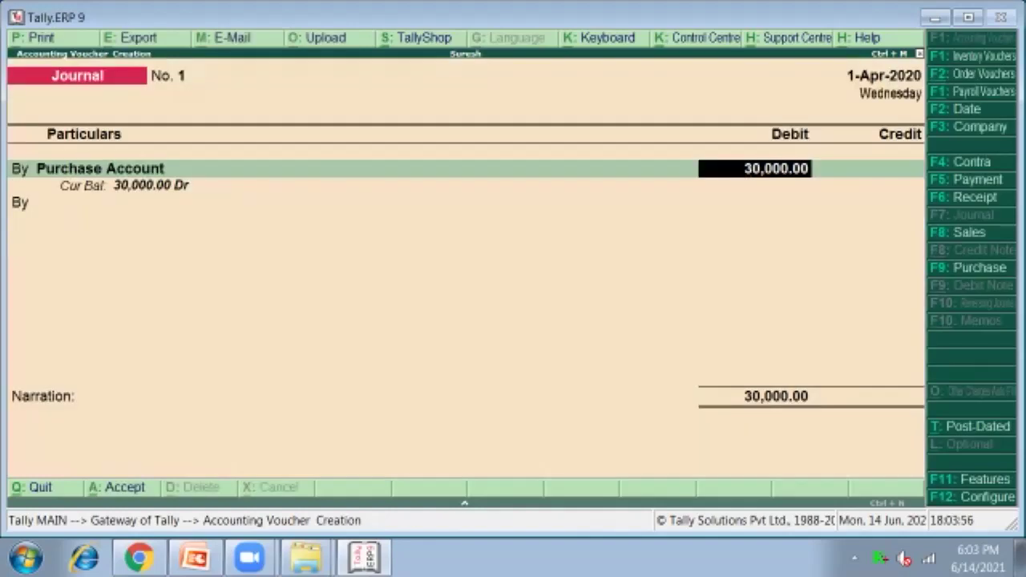
Step: Set Maintain payroll to No in the company's accounting features
key("F11")
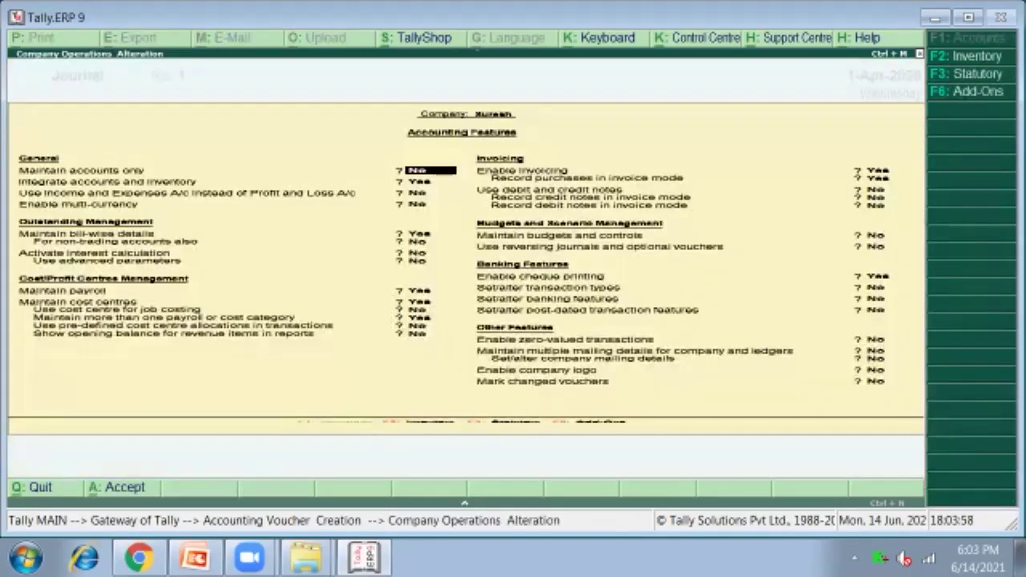
left_click(430, 290)
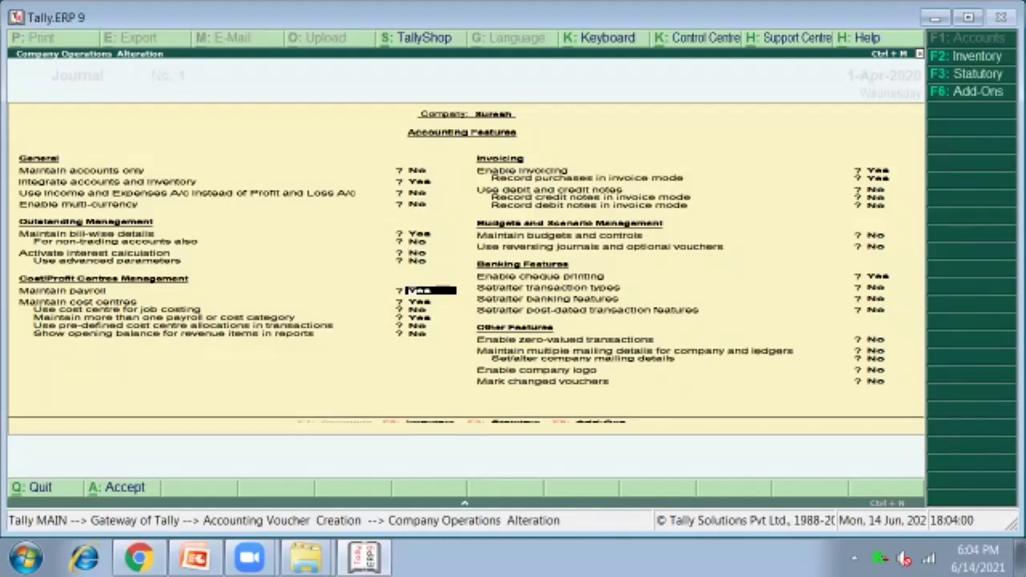
key("Down")
key("Up")
type("no")
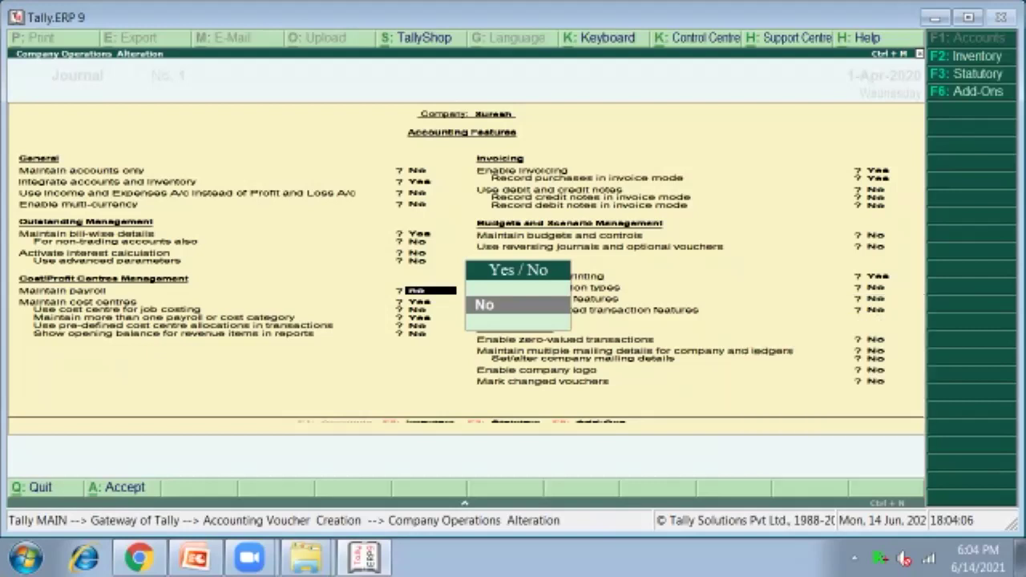
key("Return")
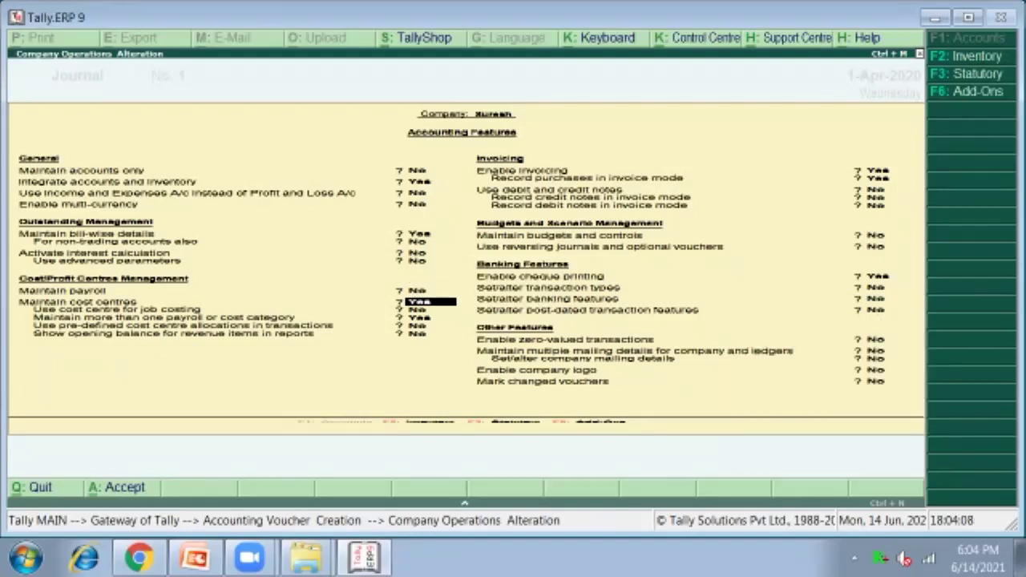
Step: Set Maintain cost centres to No and accept the accounting features with the remaining options as they are
type("n")
key("Return")
key("Return")
key("Return")
key("Return")
key("Return")
key("Return")
key("Return")
key("Return")
key("Return")
key("Return")
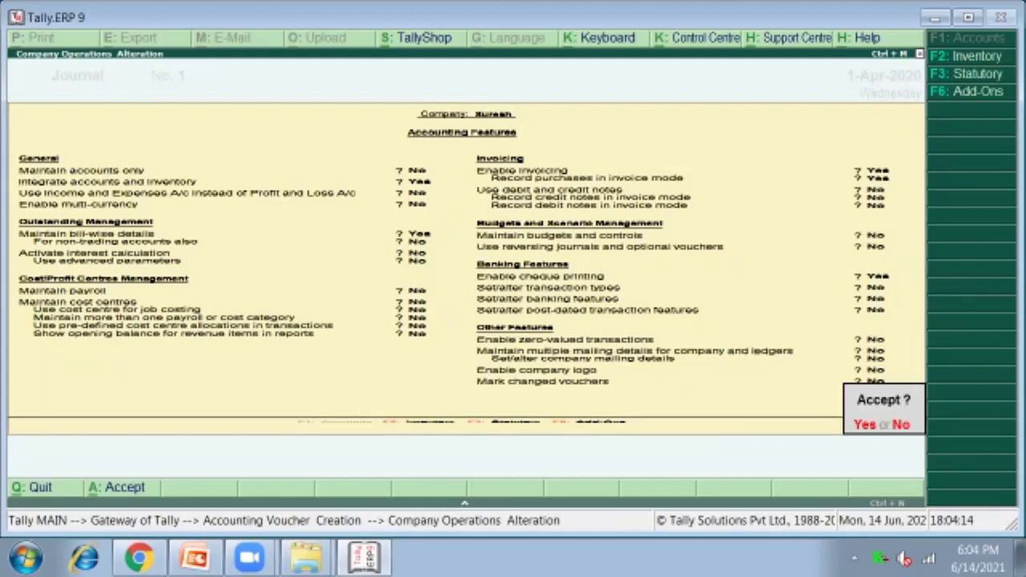
key("Return")
Step: Close the inventory allocations for Purchase Account without any stock item and continue to the journal's credit line
key("Return")
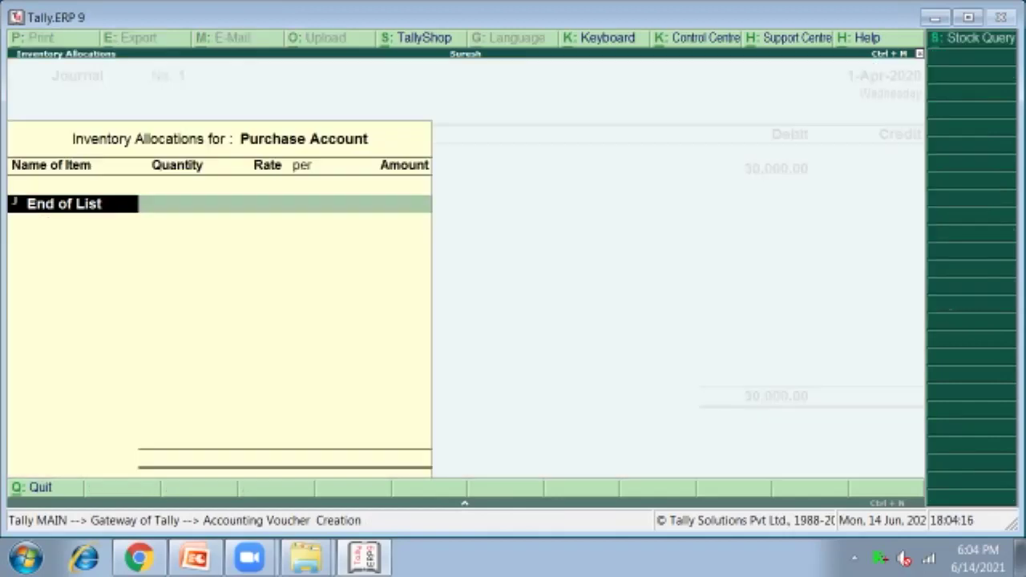
key("Return")
key("Return")
key("Return")
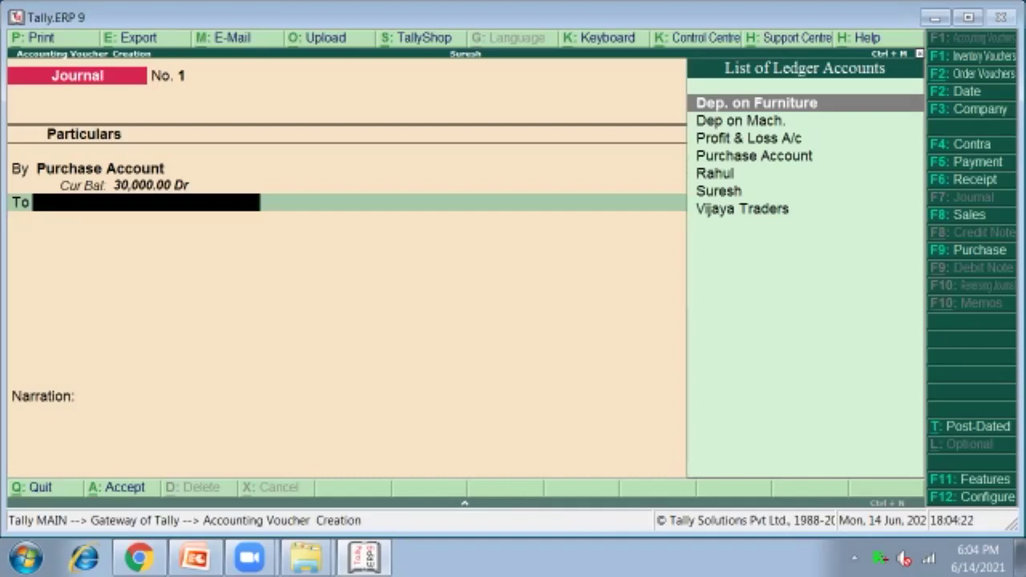
Step: Credit the supplier's ledger listed after Purchase Account with 30,000 On Account and accept the journal voucher without narration
key("Down")
key("Down")
key("Down")
key("Down")
key("Return")
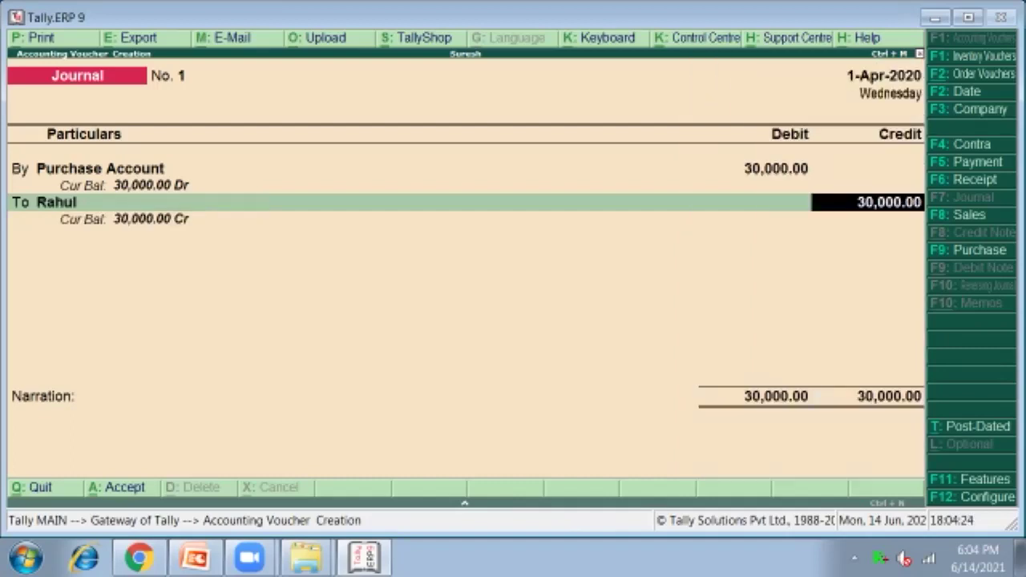
key("Return")
key("Return")
key("Return")
key("Return")
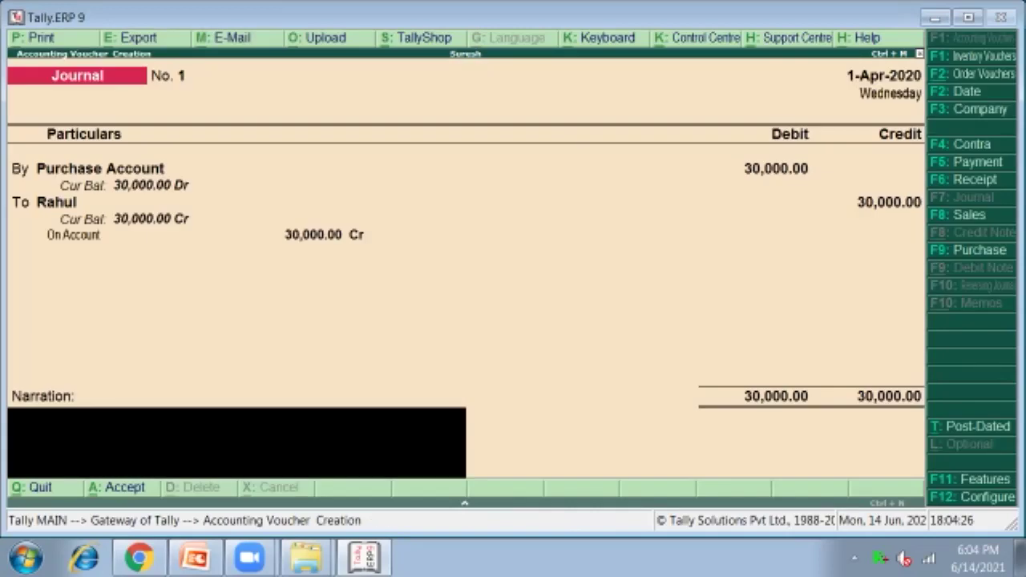
key("Return")
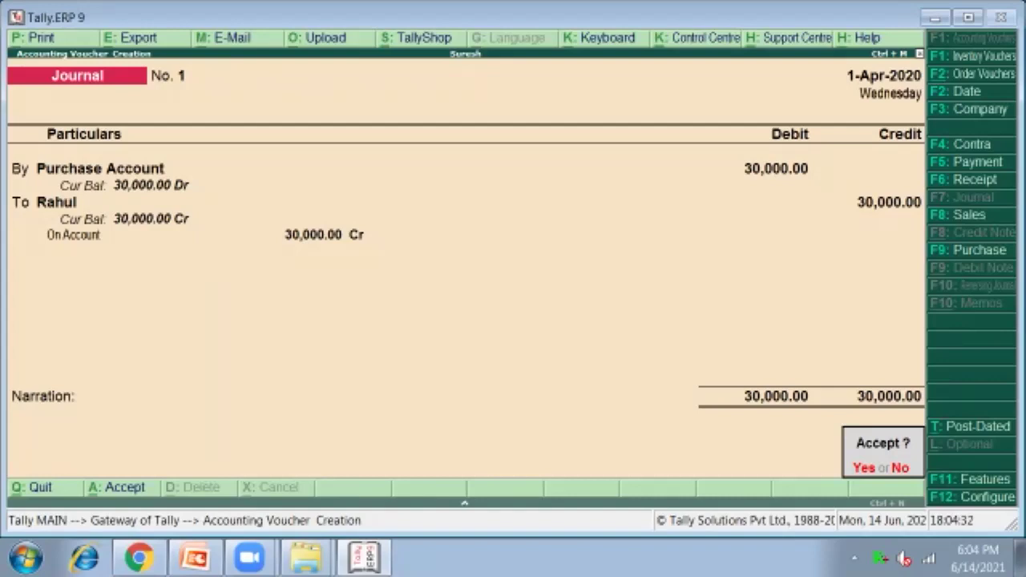
key("Return")
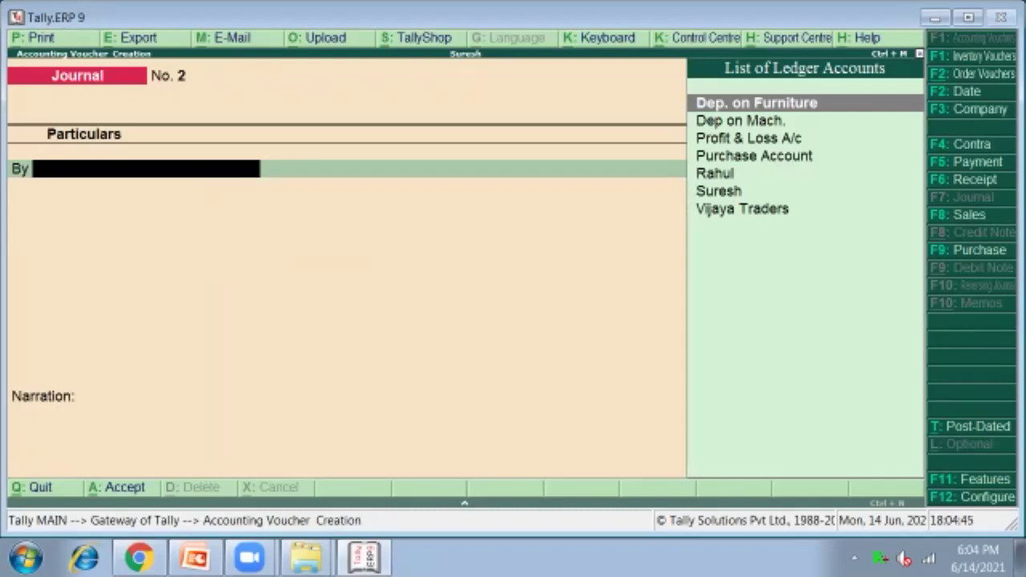
Step: Debit Vijaya Traders with 50,000 in the new journal voucher, using On Account as the bill-wise reference
type("V")
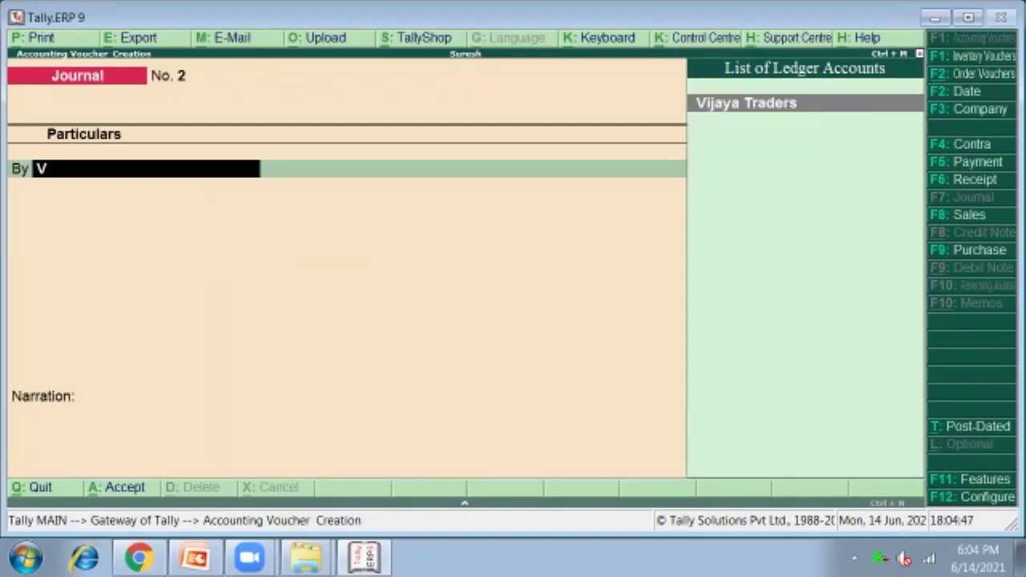
key("Return")
type("50000")
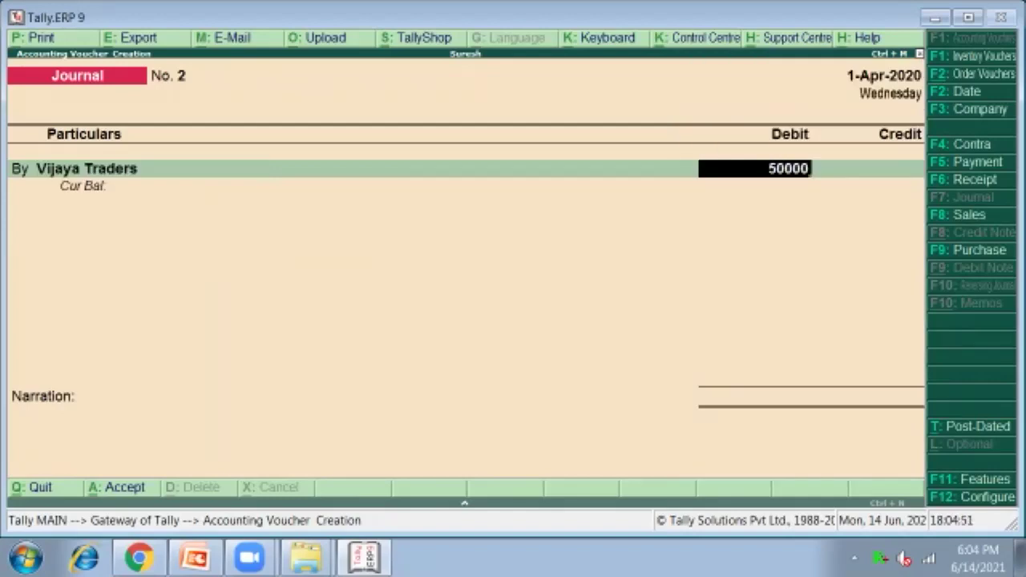
key("Return")
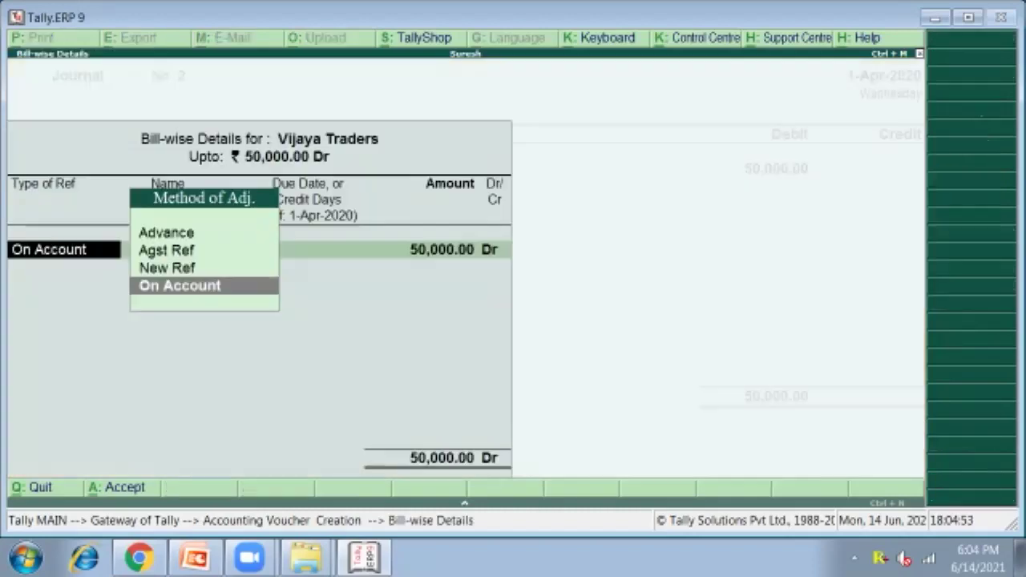
key("Return")
key("Return")
key("Return")
key("Return")
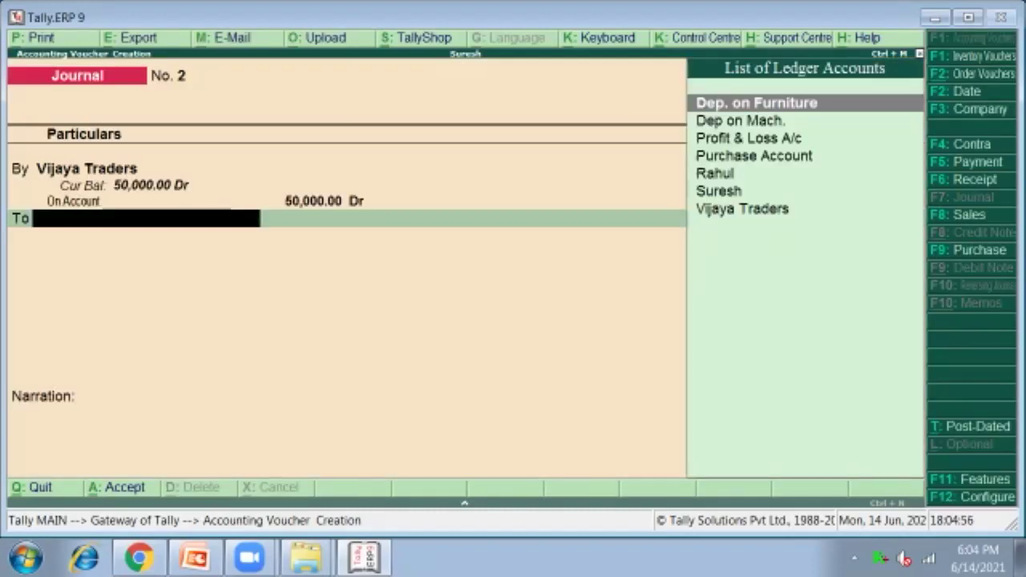
Step: From the journal's credit line, create a ledger named Sales Account under Sales Accounts, keeping inventory values affected
key("alt+c")
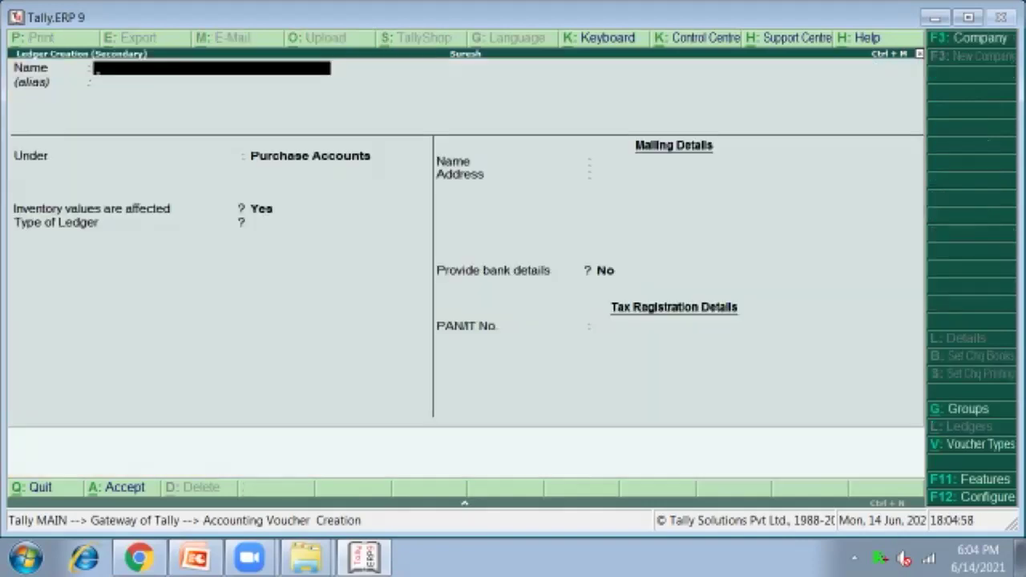
type("Sales")
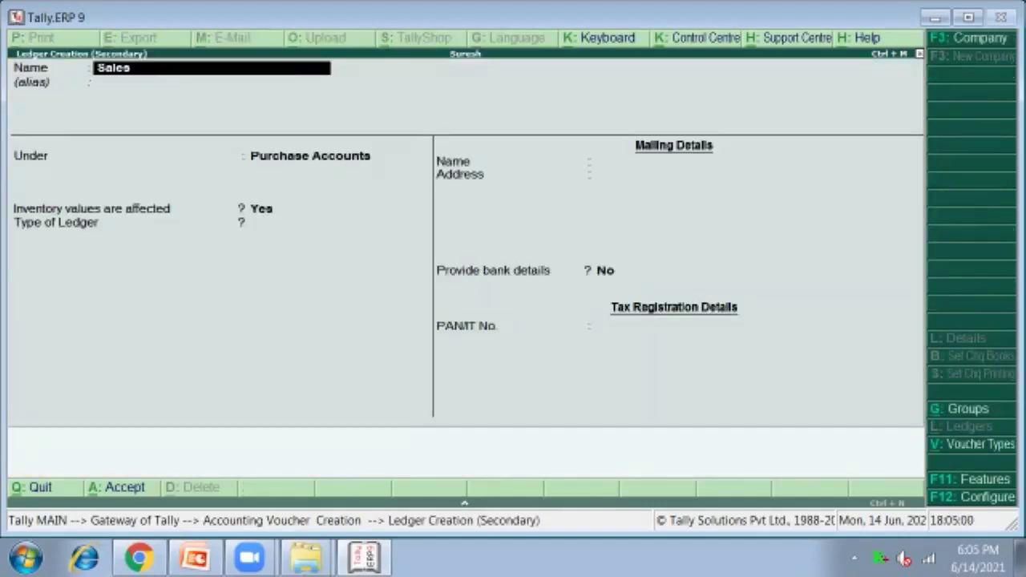
type(" Accof")
key("BackSpace")
type("unt")
key("Return")
key("Return")
type("S")
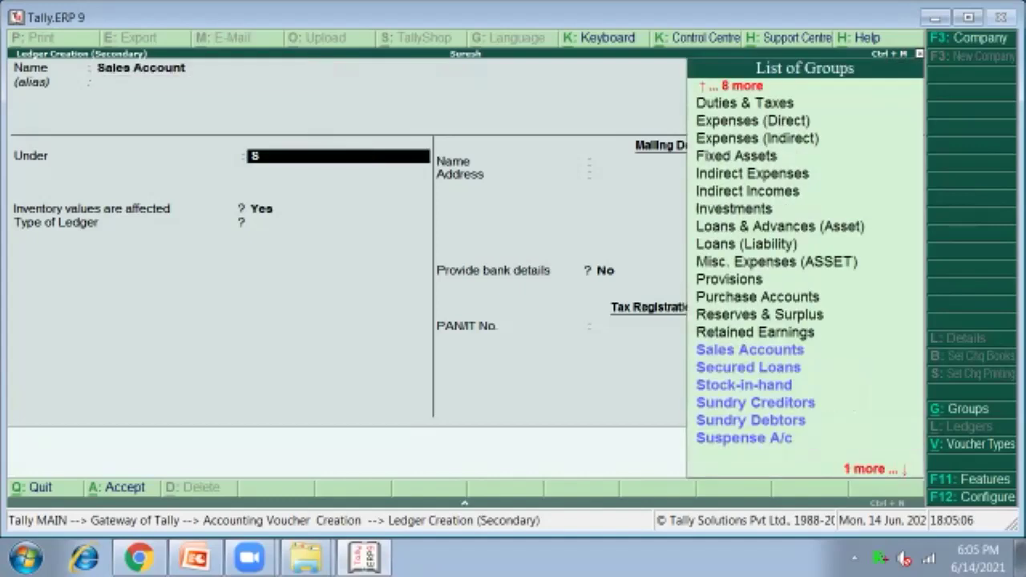
key("Down")
key("Up")
key("Up")
key("Up")
key("Up")
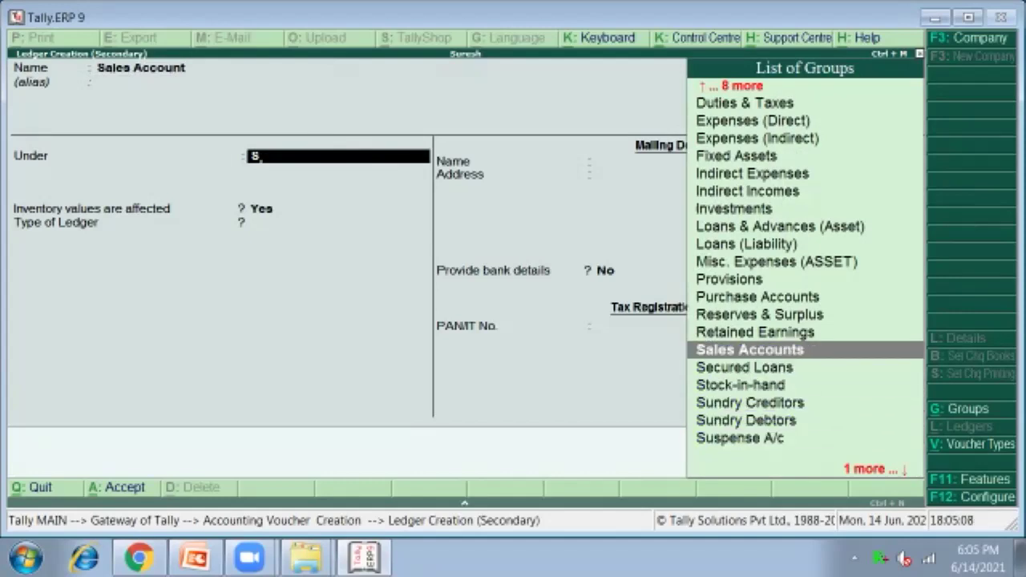
key("Return")
key("Return")
key("Return")
Step: Credit Sales Account with 50,000, leave its inventory allocations empty and accept the journal voucher
key("Return")
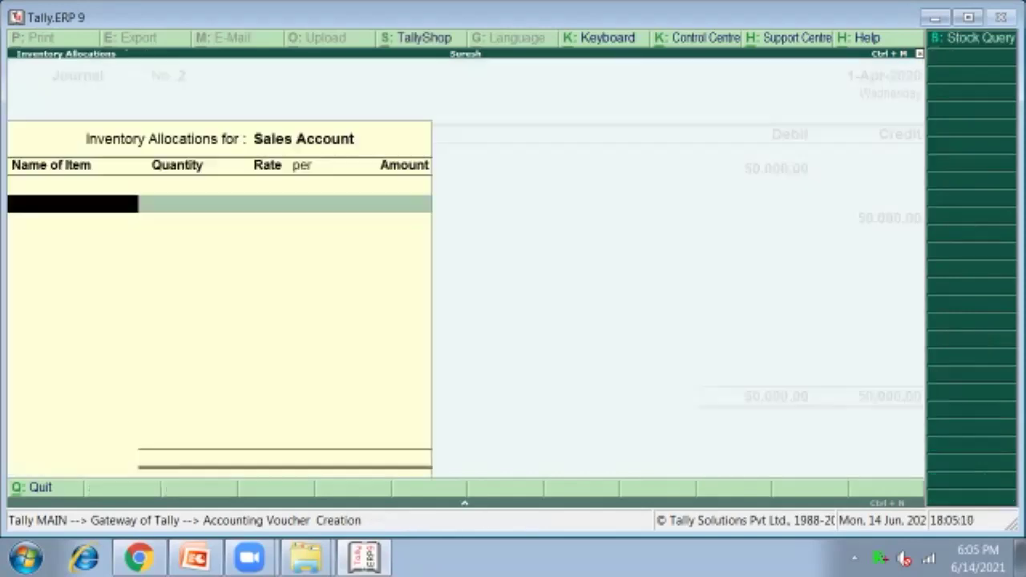
key("Return")
key("Return")
key("Return")
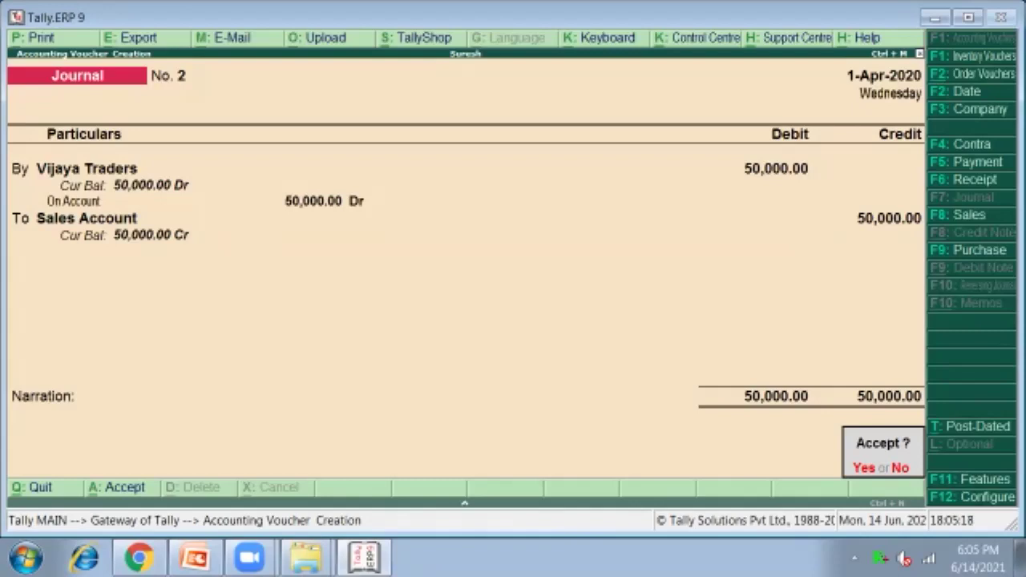
key("y")
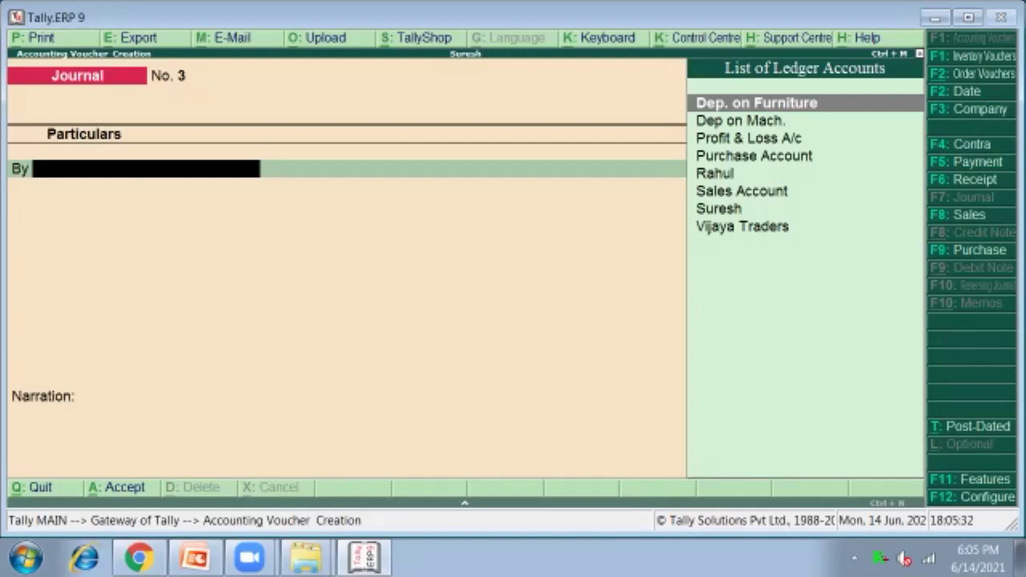
Step: Debit Dep. on Furniture with 2,000 in the next journal voucher
type("De")
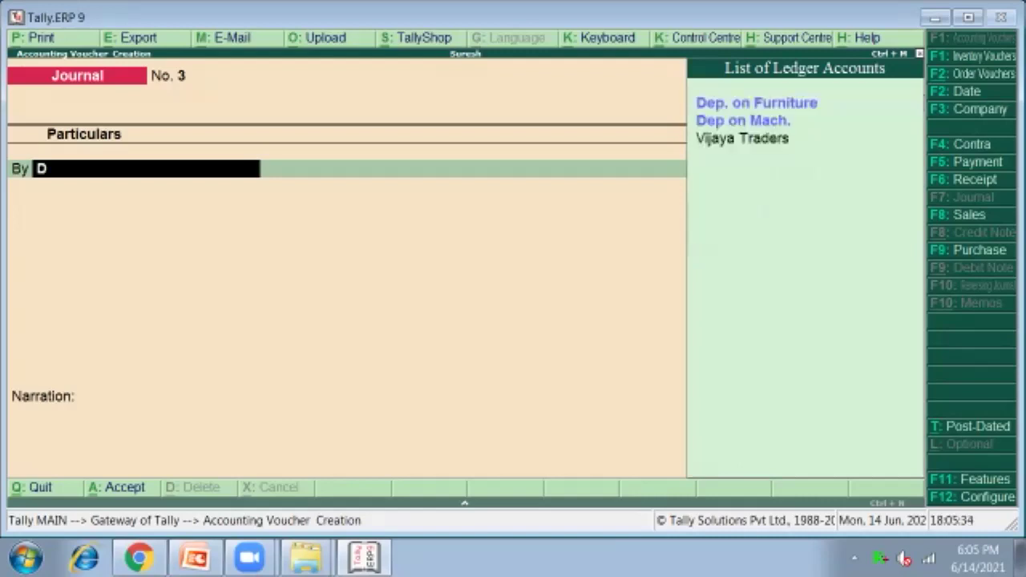
key("Down")
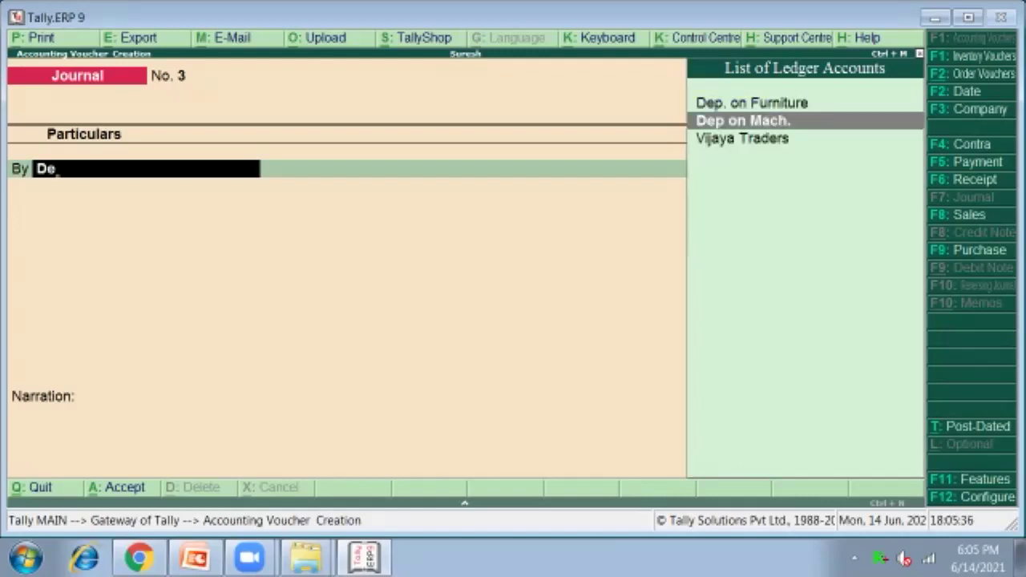
key("Up")
key("Return")
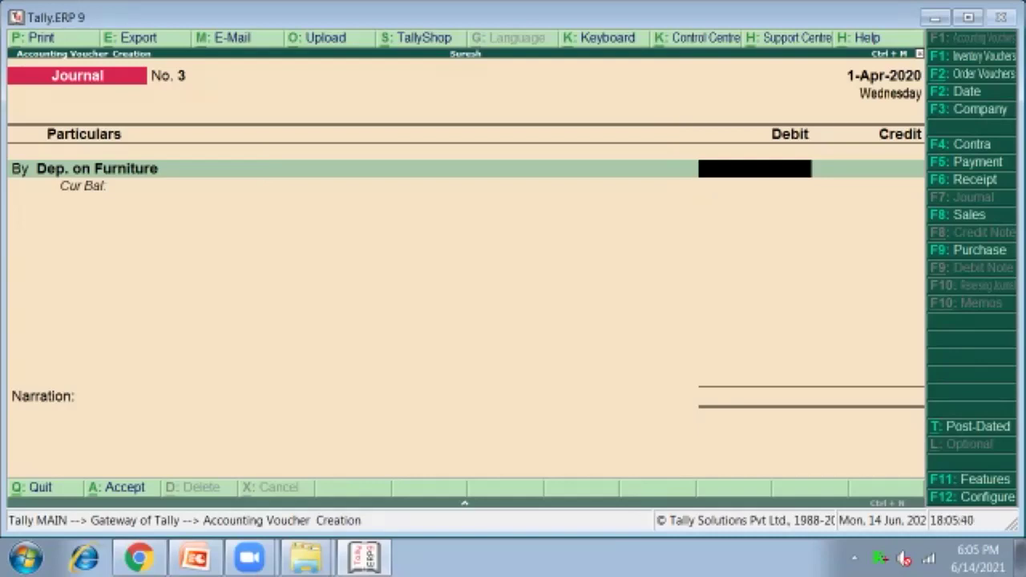
type("2000")
key("Return")
key("Return")
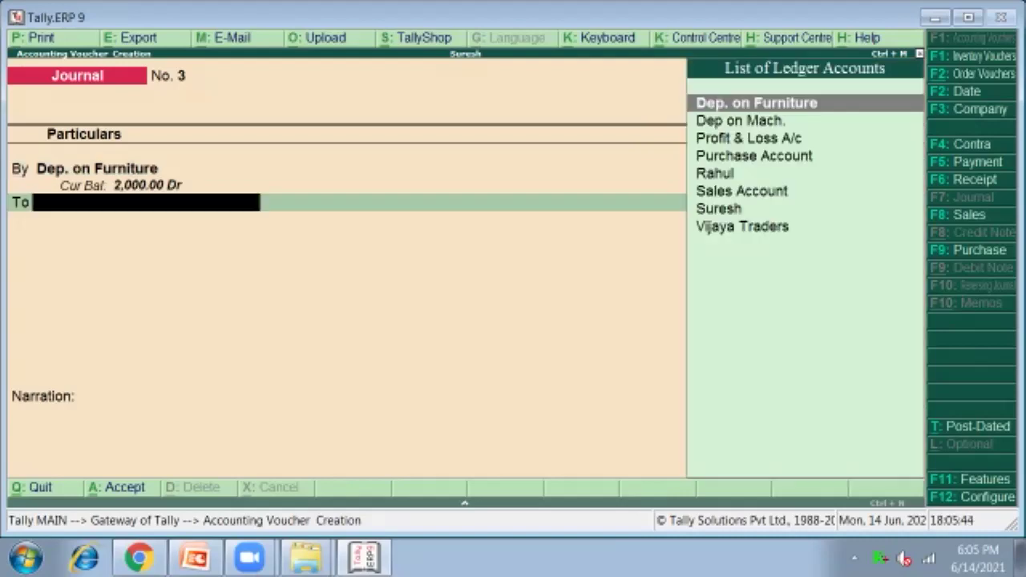
type("F")
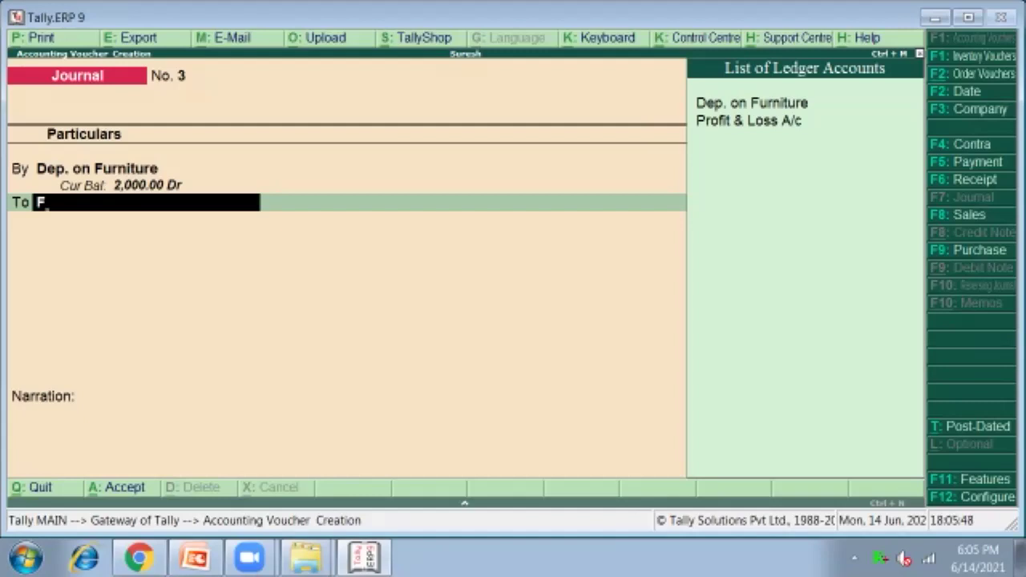
type("urnit")
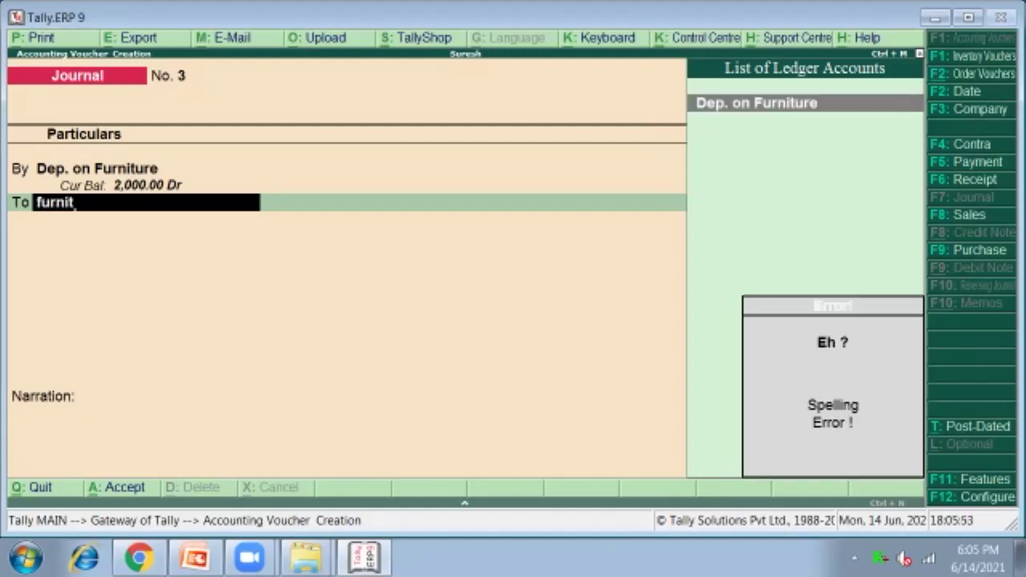
key("BackSpace")
key("BackSpace")
key("BackSpace")
key("BackSpace")
key("BackSpace")
key("BackSpace")
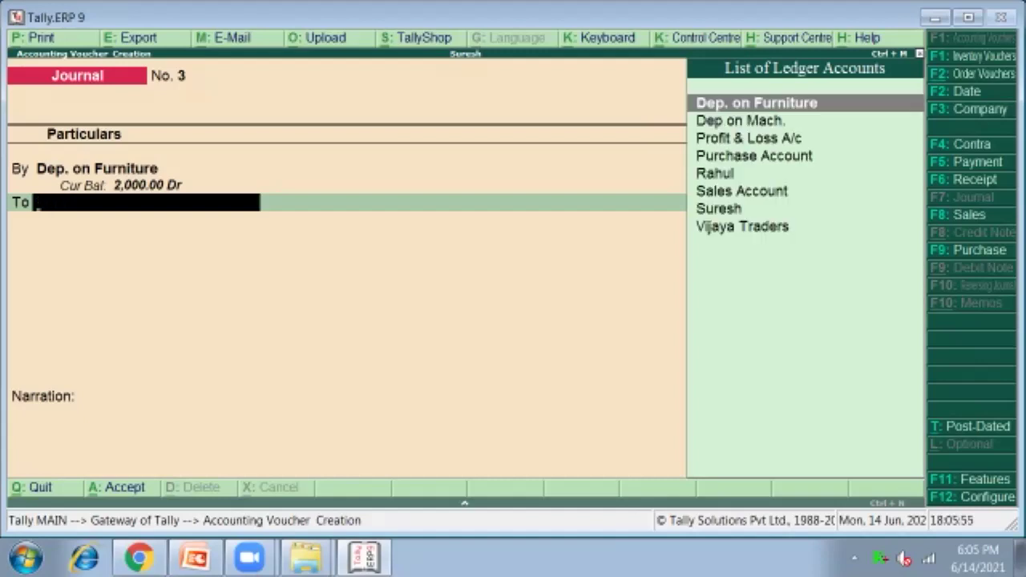
Step: From the journal's credit line, create a ledger named Furniture under Fixed Assets and save it
key("alt+c")
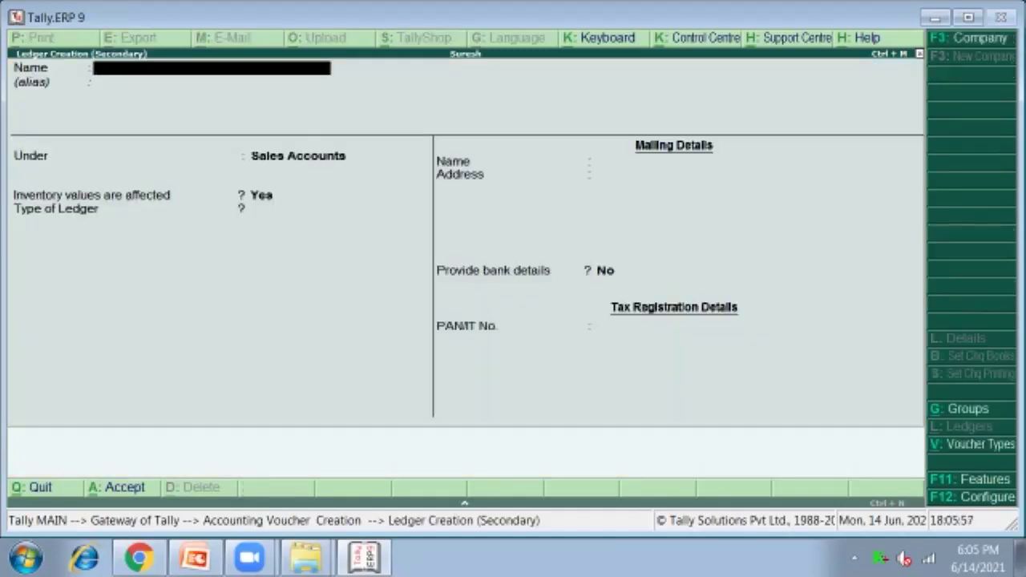
type("Furniture")
key("Return")
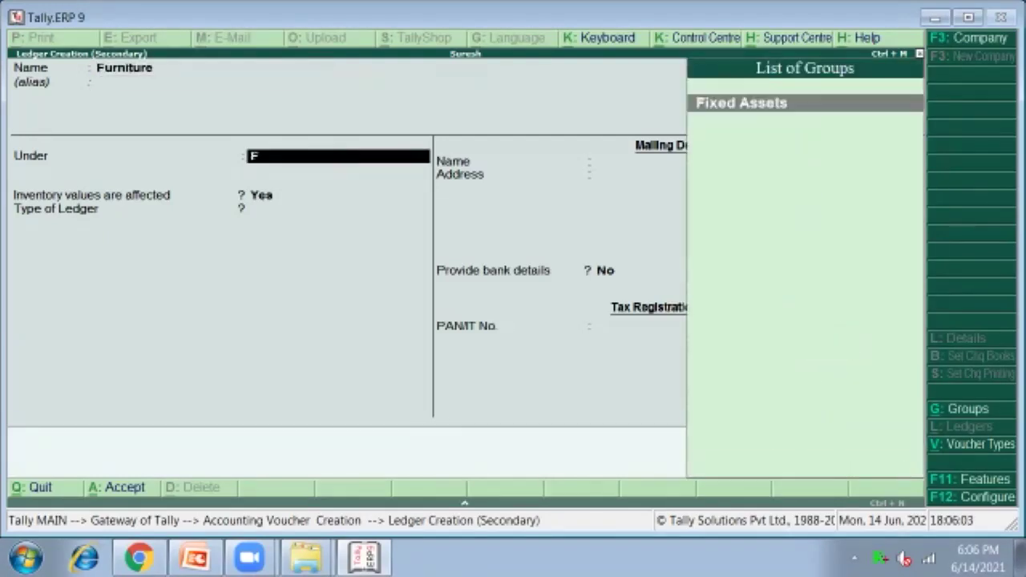
type("fix")
key("Return")
key("Return")
key("Return")
key("Return")
key("Return")
key("Return")
key("Return")
type("yy")
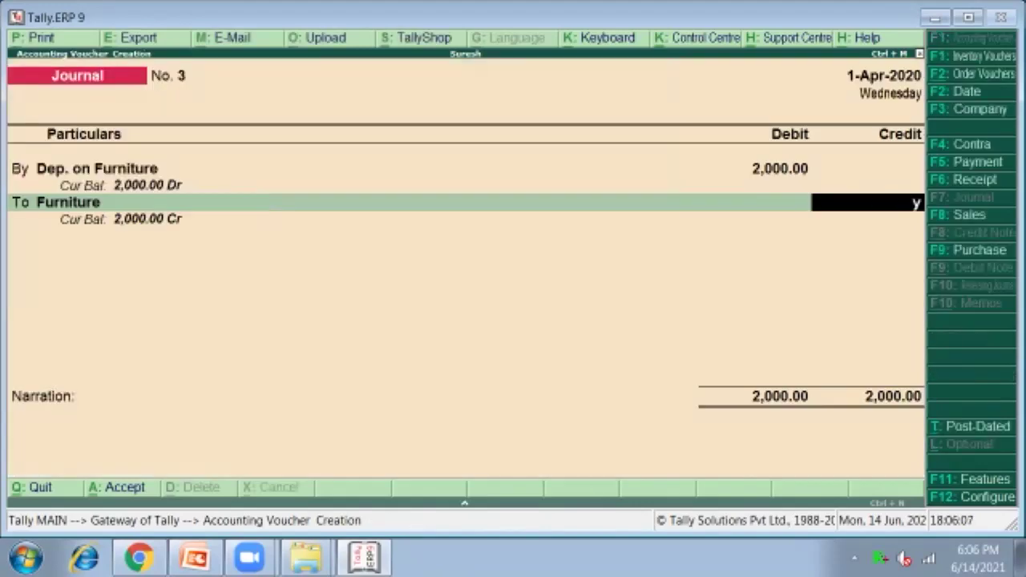
Step: Credit Furniture with 2,000 and accept the journal voucher without narration
key("BackSpace")
type("2000")
key("Return")
key("Return")
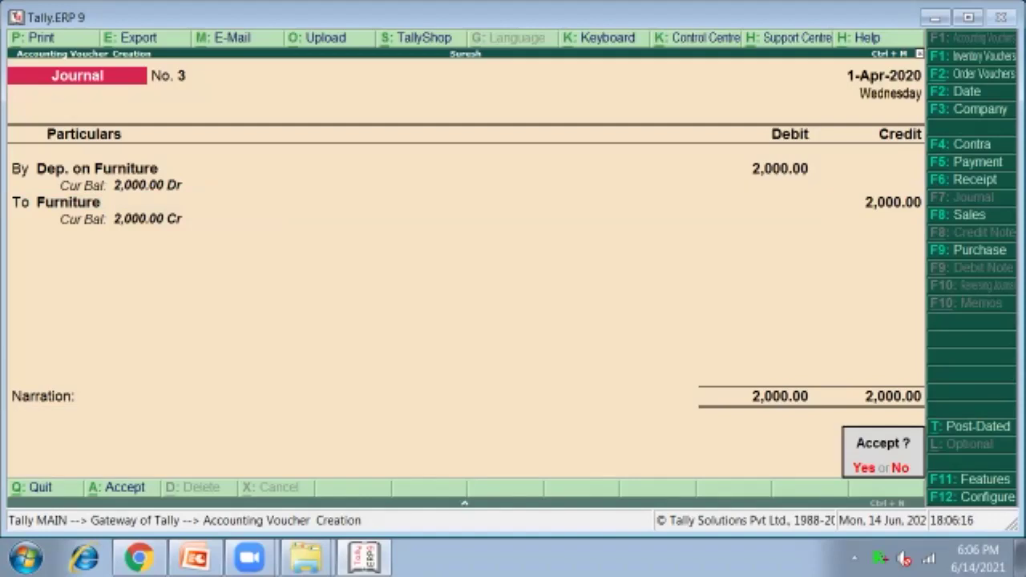
key("Return")
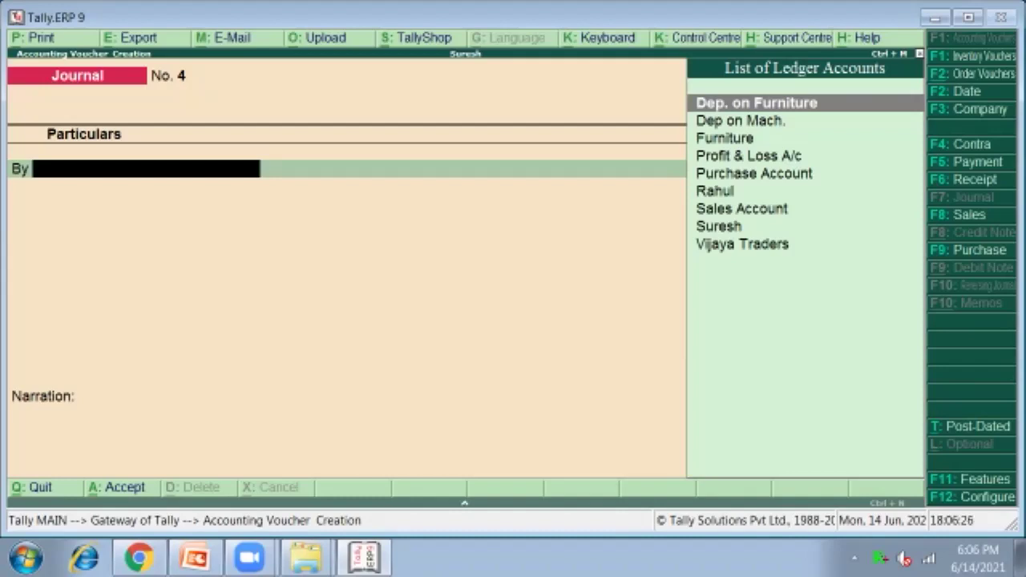
Step: Debit Dep on Mach. with 3,000 in the next journal voucher
key("Down")
key("Return")
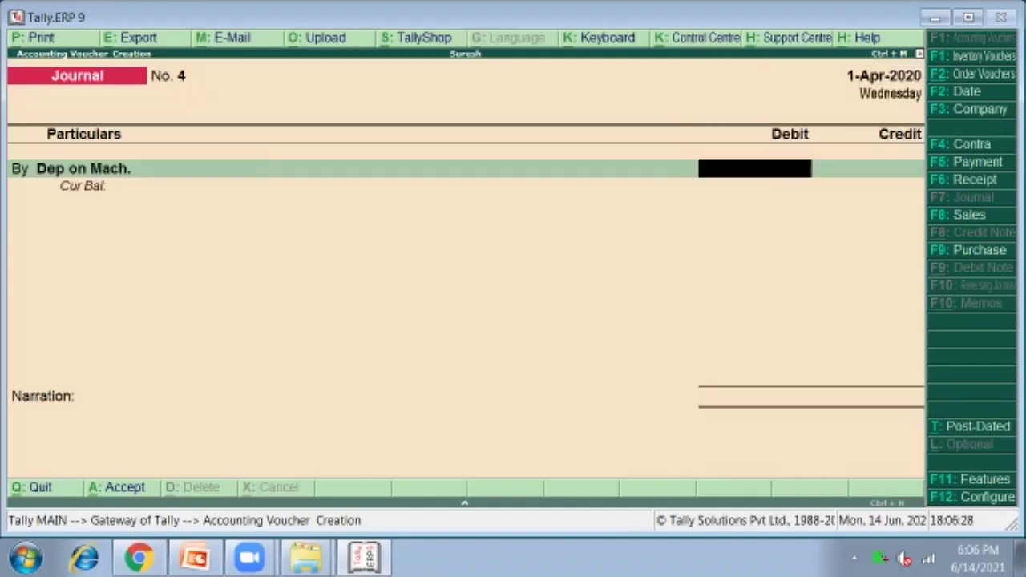
type("3000")
key("Return")
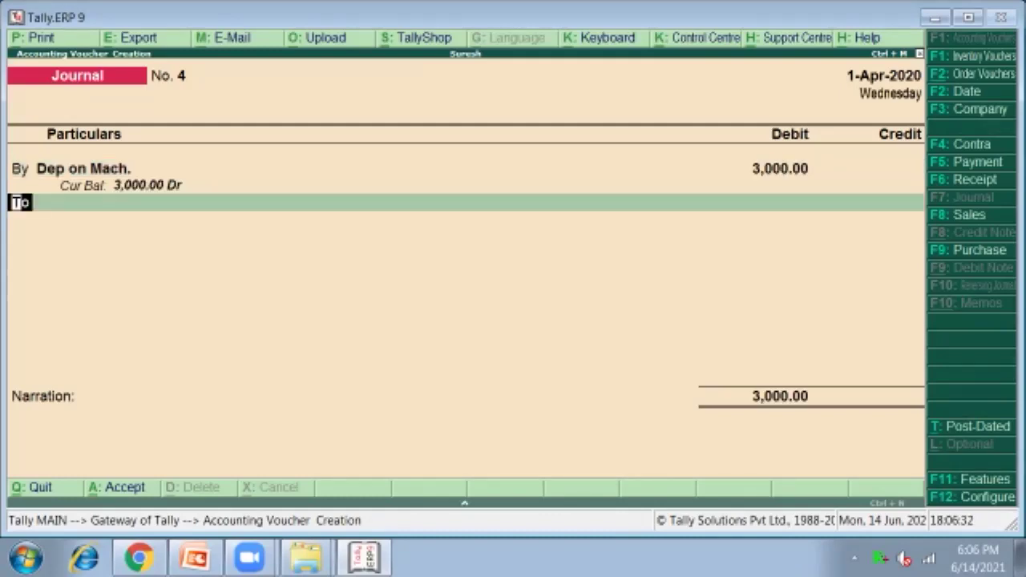
key("Return")
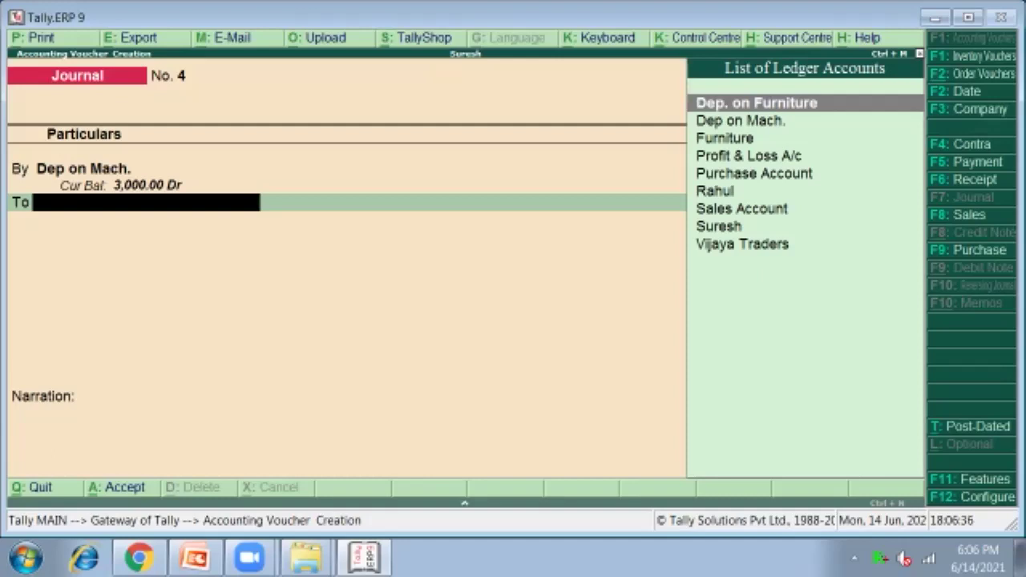
Step: From the journal's credit line, create a ledger named Machinery under Fixed Assets and save it as the credited account
key("alt+c")
type("Mach")
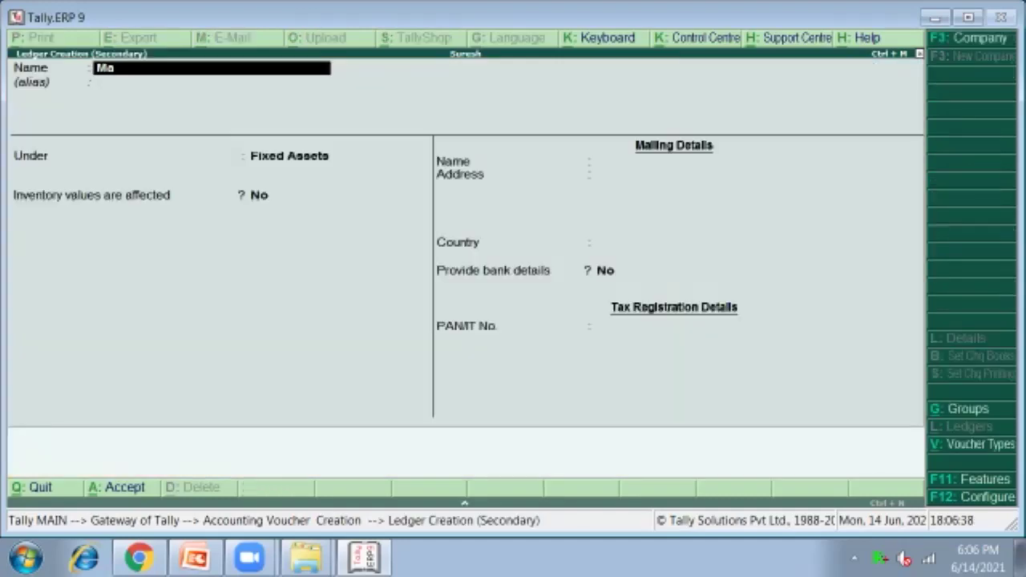
type("ni")
key("BackSpace")
key("BackSpace")
type("inery")
key("Return")
key("Return")
key("Return")
key("Return")
key("Return")
key("Return")
key("Return")
key("Return")
key("Return")
key("Return")
key("Return")
key("Return")
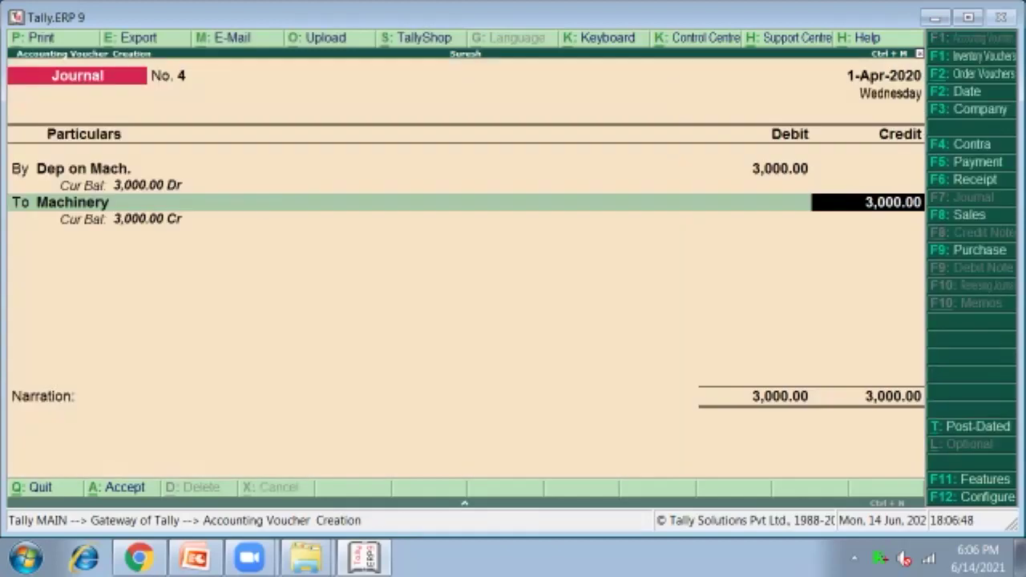
Step: Credit Machinery with 3,000, accept the journal voucher without narration and leave voucher entry
key("Return")
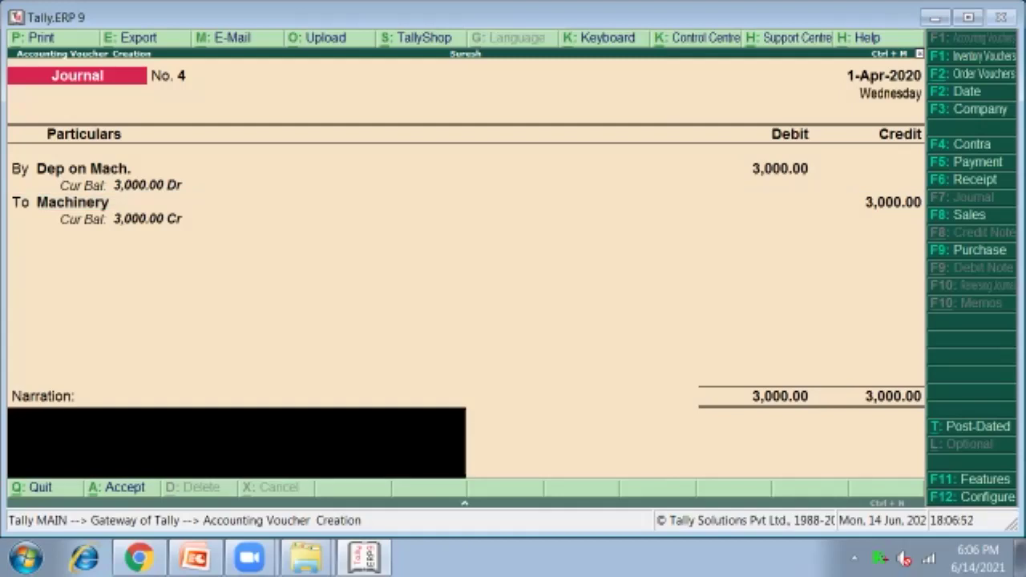
key("Return")
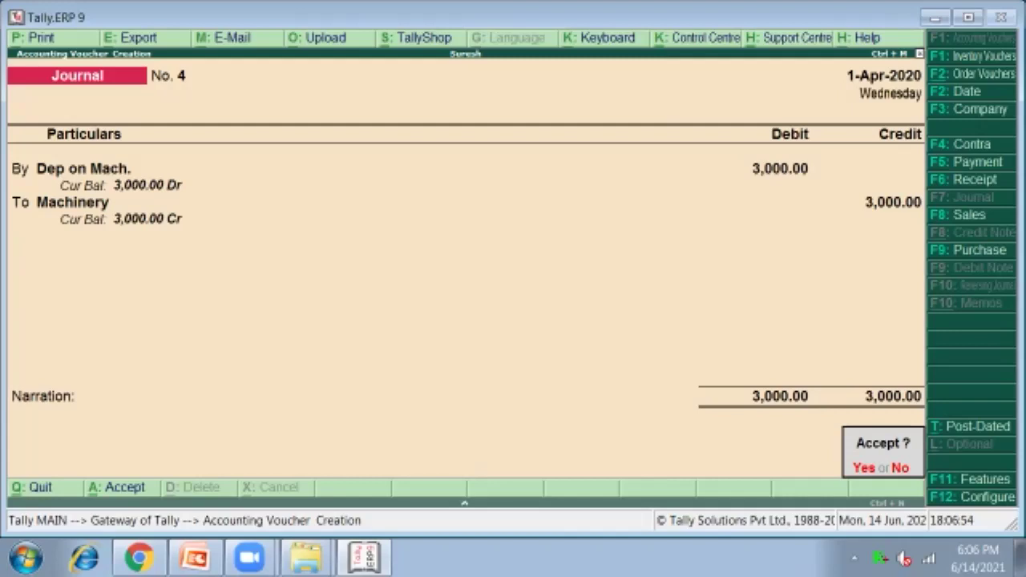
key("Return")
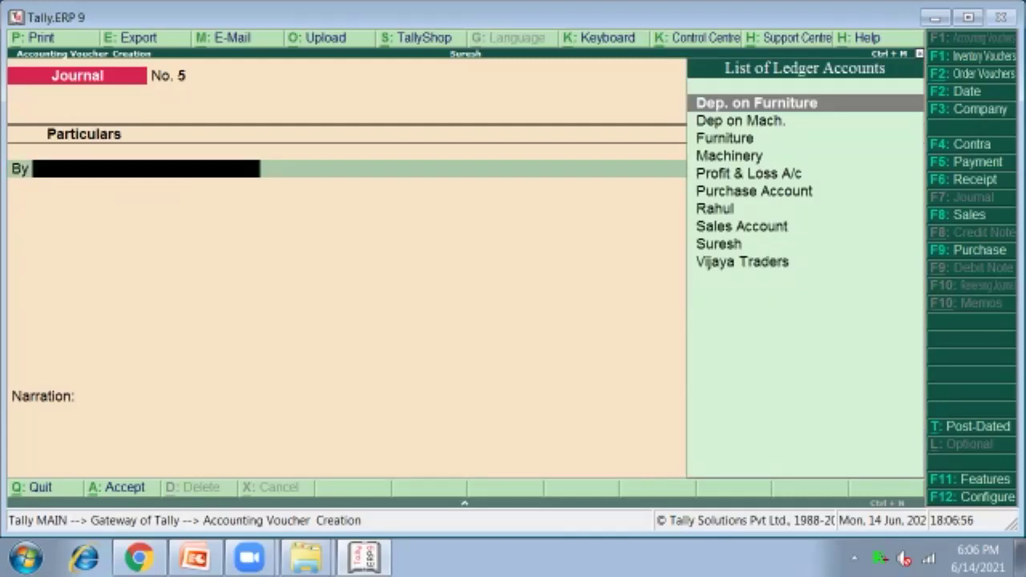
key("Escape")
key("Return")
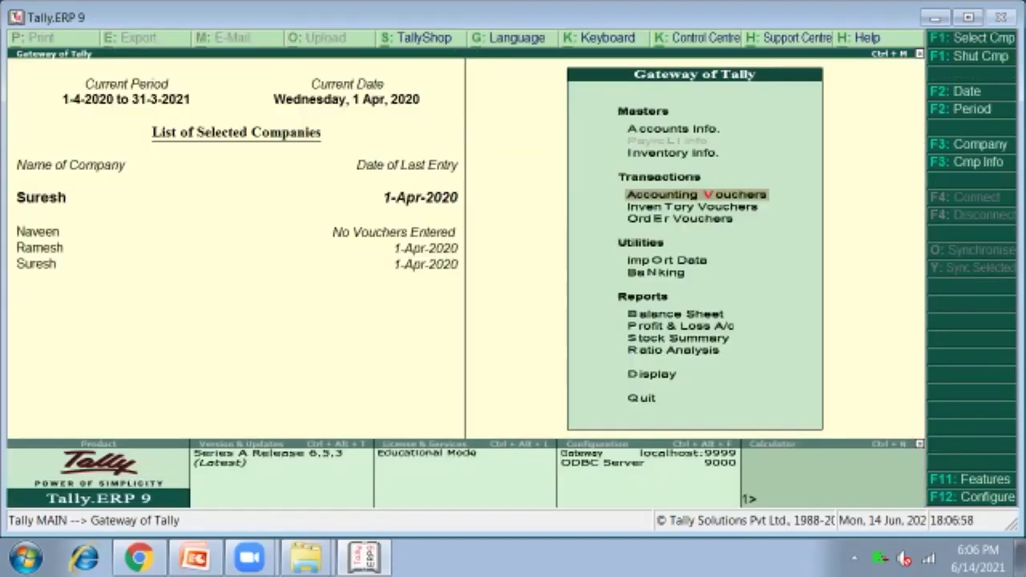
Step: Open the Day Book from the Gateway of Tally's display reports
key("Down")
key("Down")
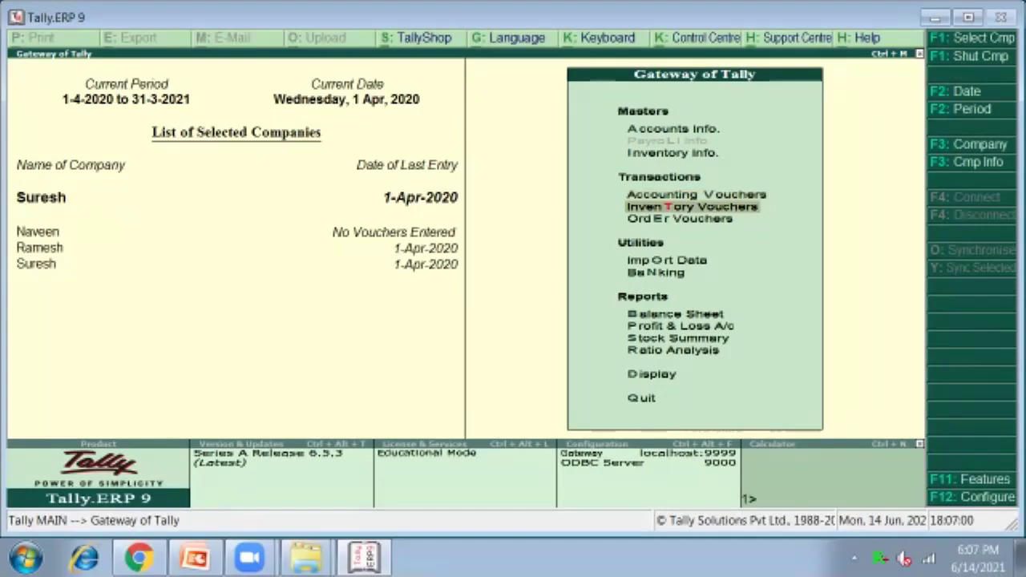
key("Down")
key("Down")
key("Down")
key("Down")
key("Down")
key("Down")
key("Down")
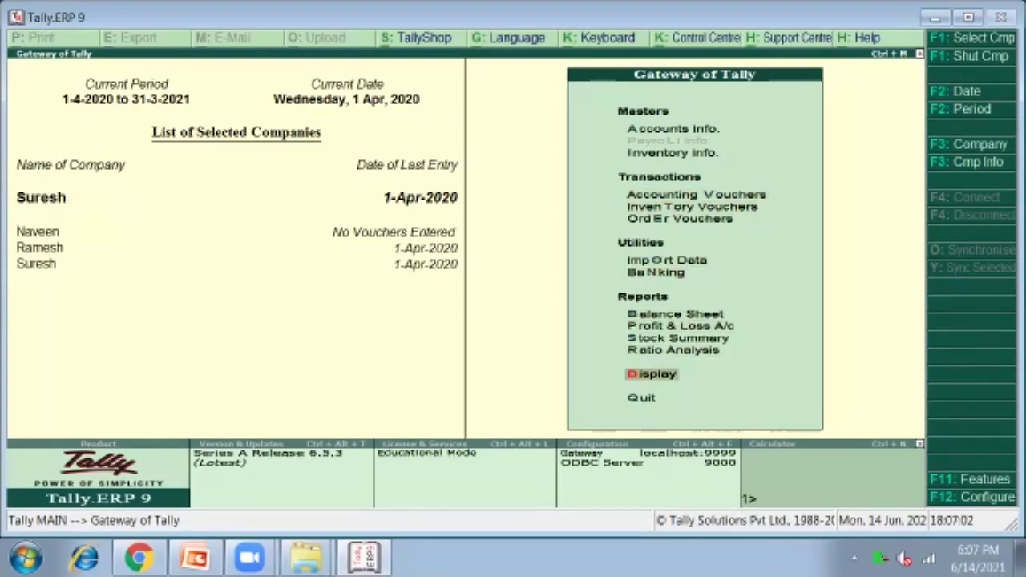
key("Return")
key("Down")
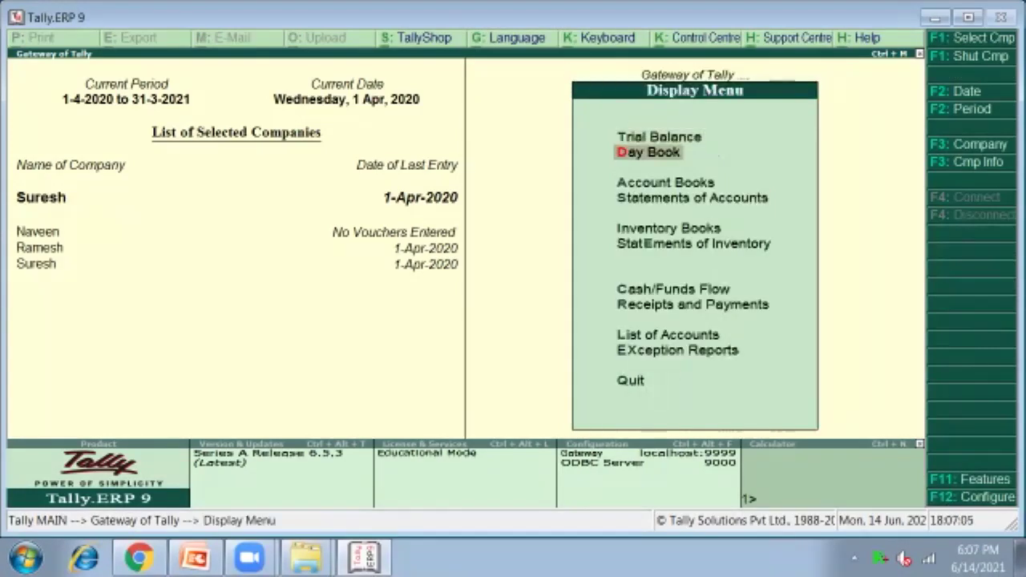
key("Return")
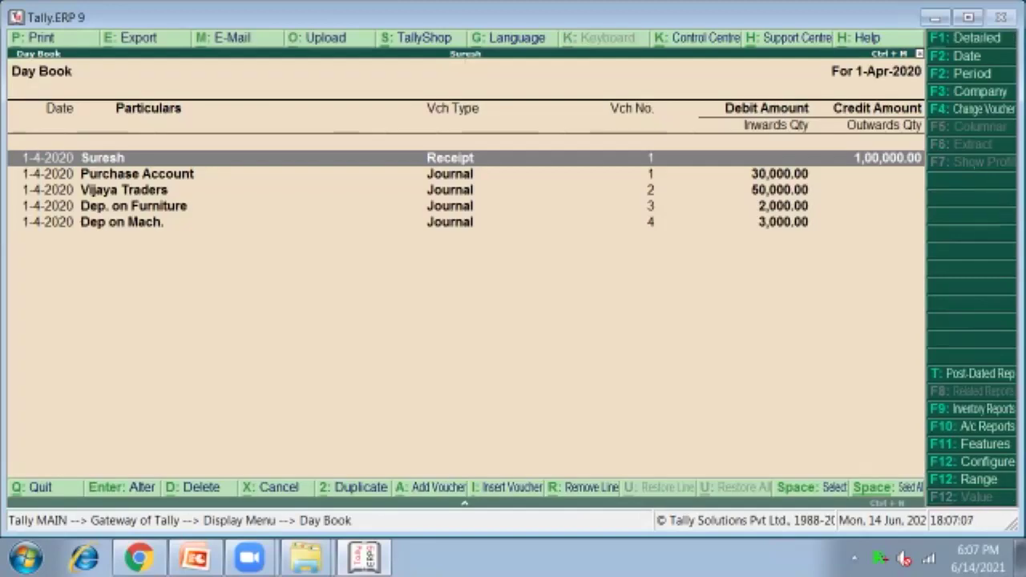
Step: Review the Dep on Mach. and Dep. on Furniture journal vouchers from the Day Book without altering them
key("Down")
key("Down")
key("Down")
key("Down")
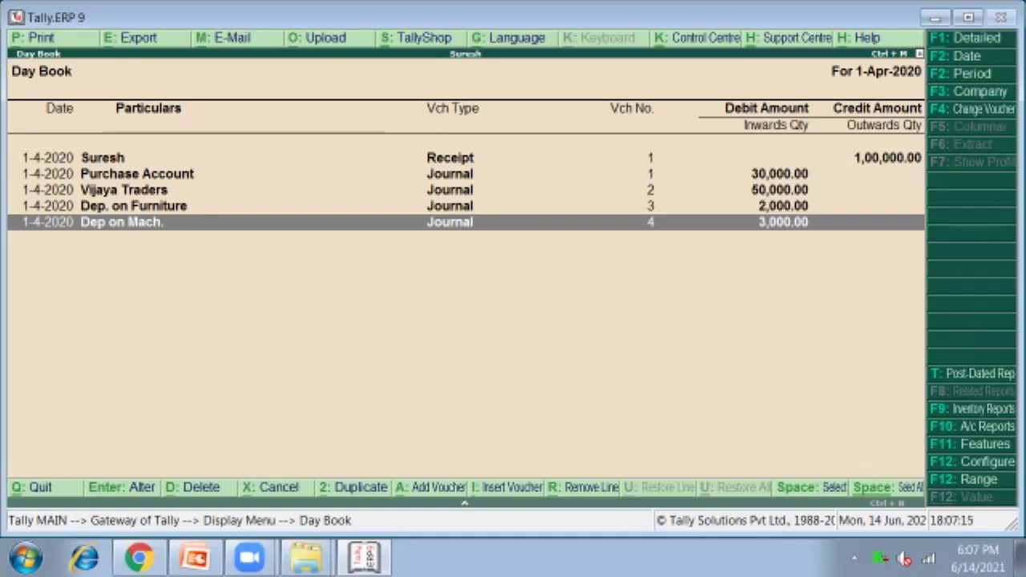
key("Return")
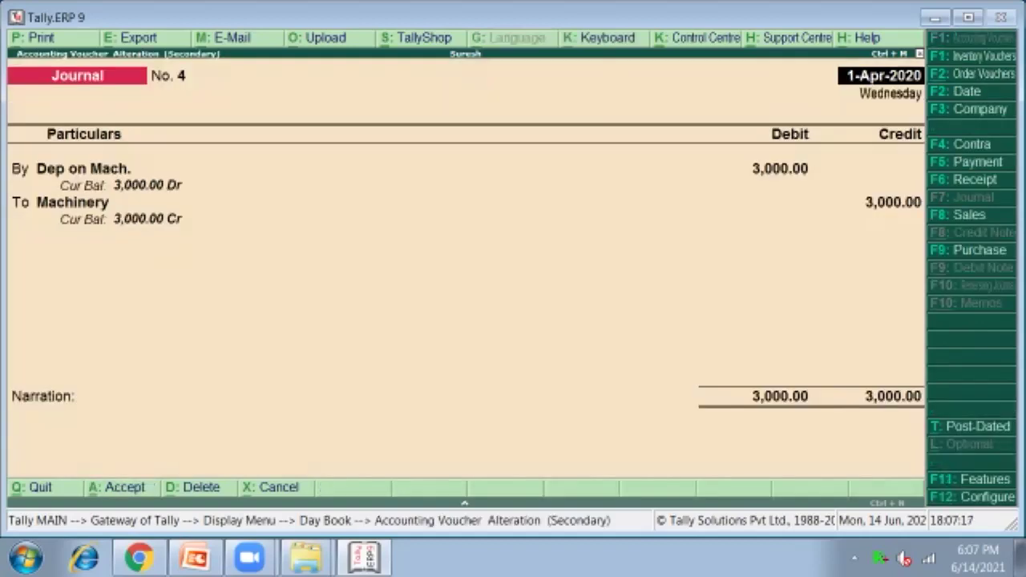
key("Escape")
key("Up")
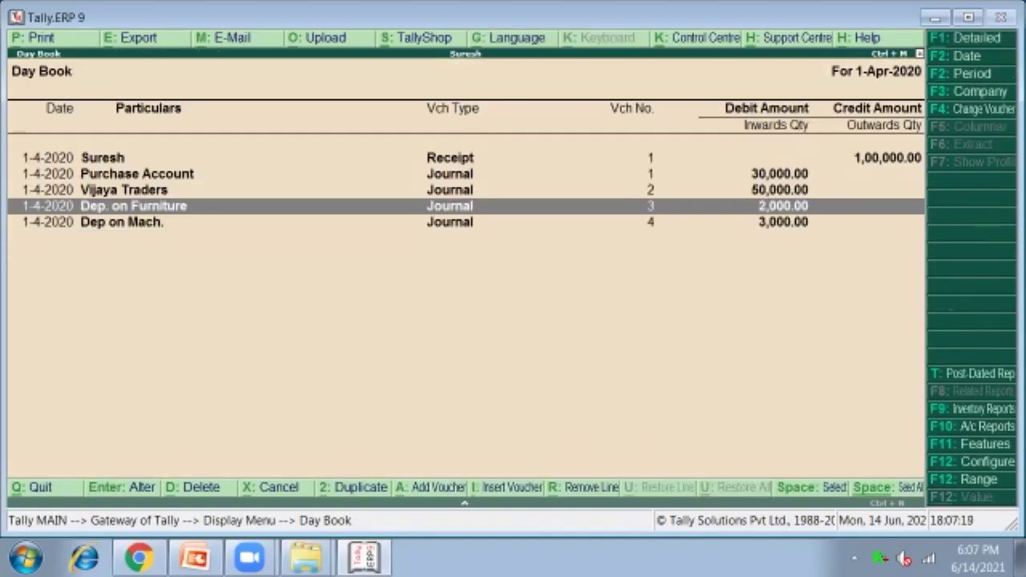
key("Return")
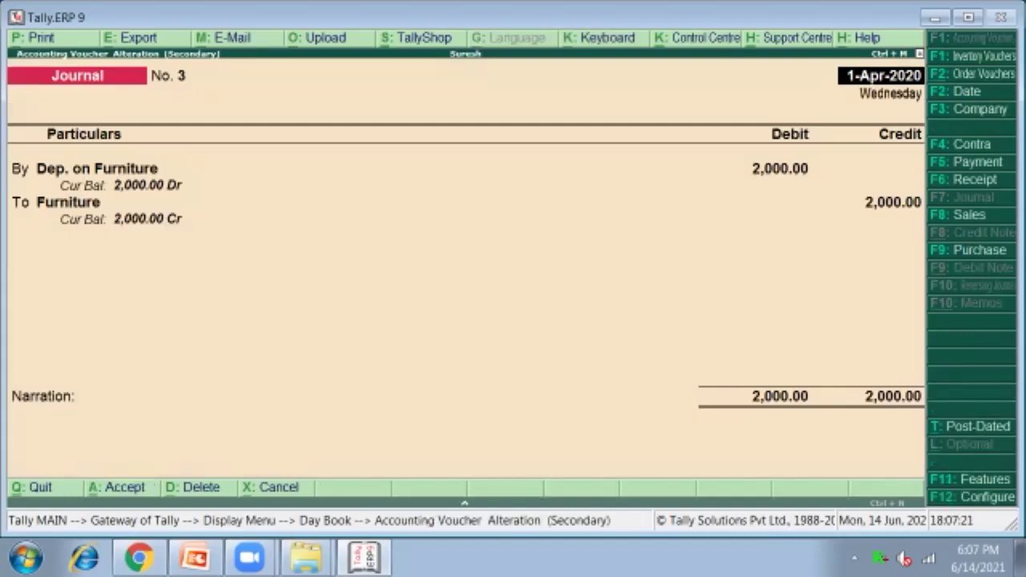
key("Escape")
key("Down")
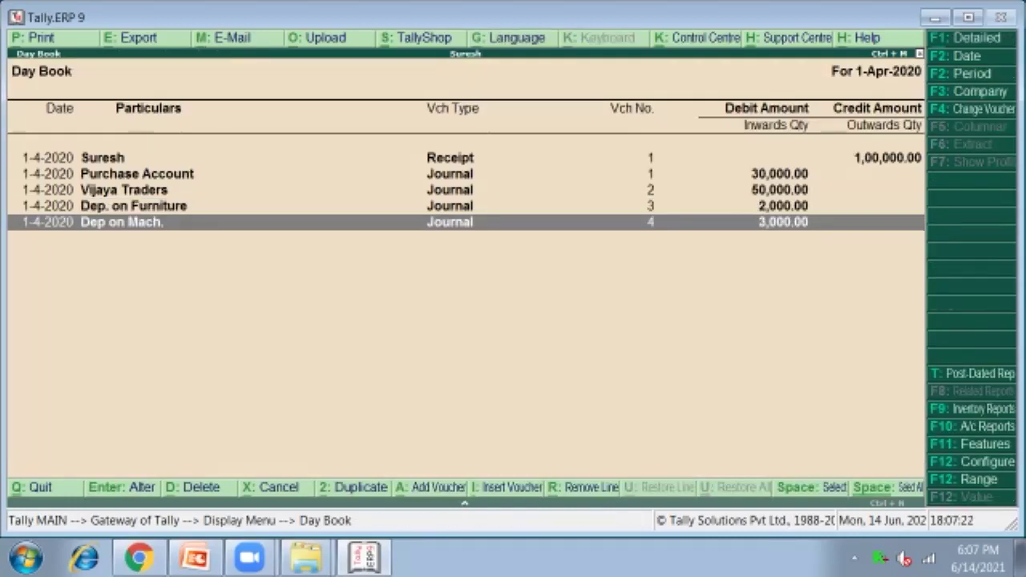
key("Return")
key("Escape")
Step: Review the Vijaya Traders journal voucher and return to the Day Book without altering it
key("Up")
key("Up")
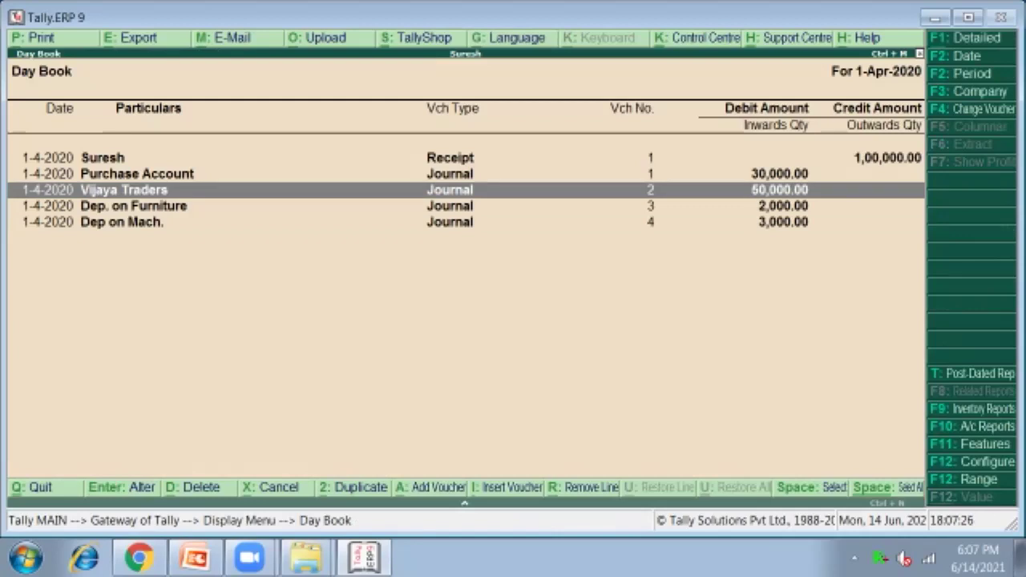
key("Return")
key("Escape")
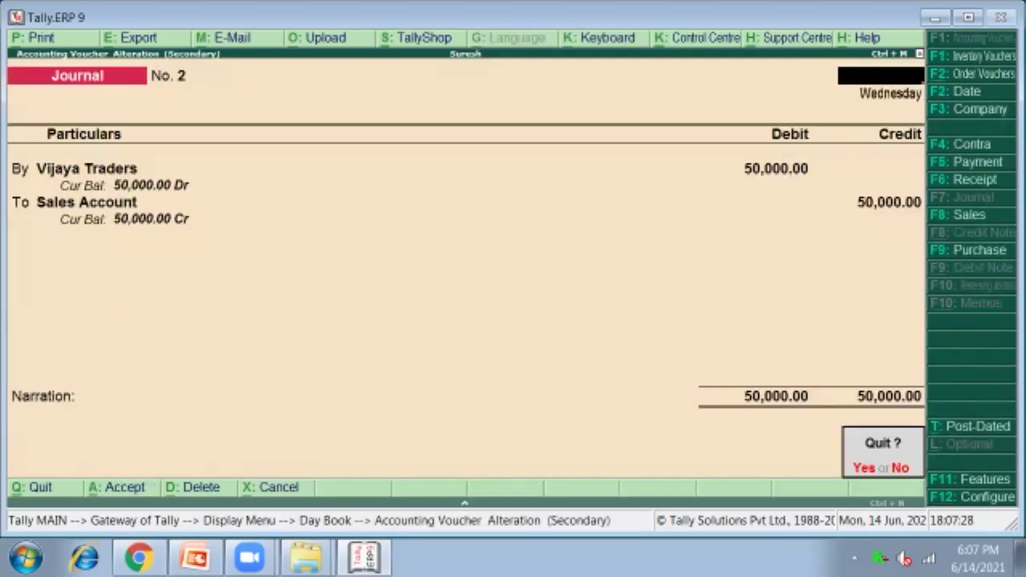
key("y")
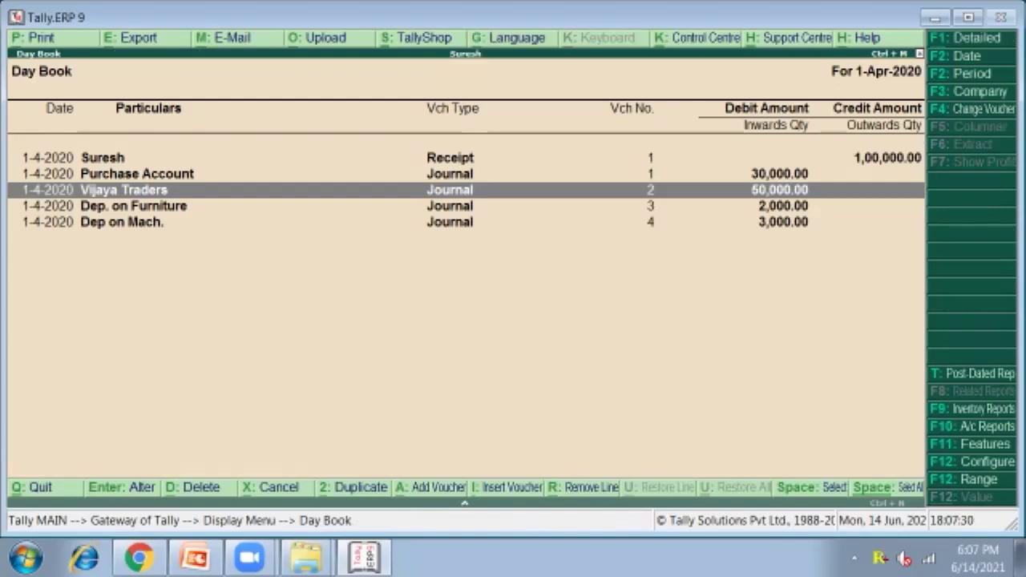